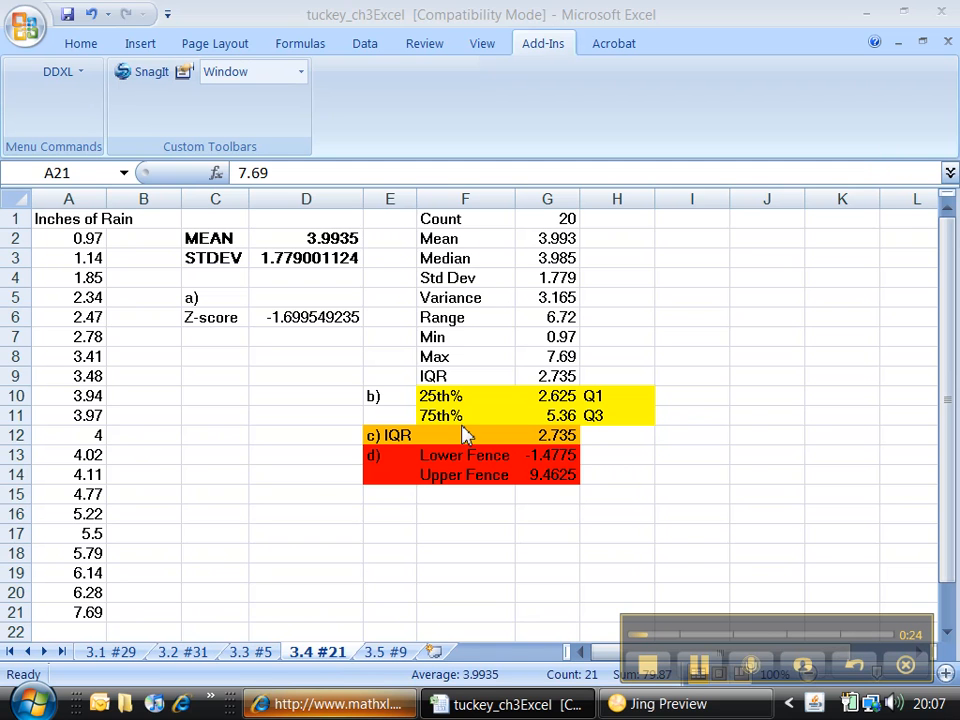
Step: Switch to the StatCrunch page in Internet Explorer and allow the webstat application to run
left_click(285, 705)
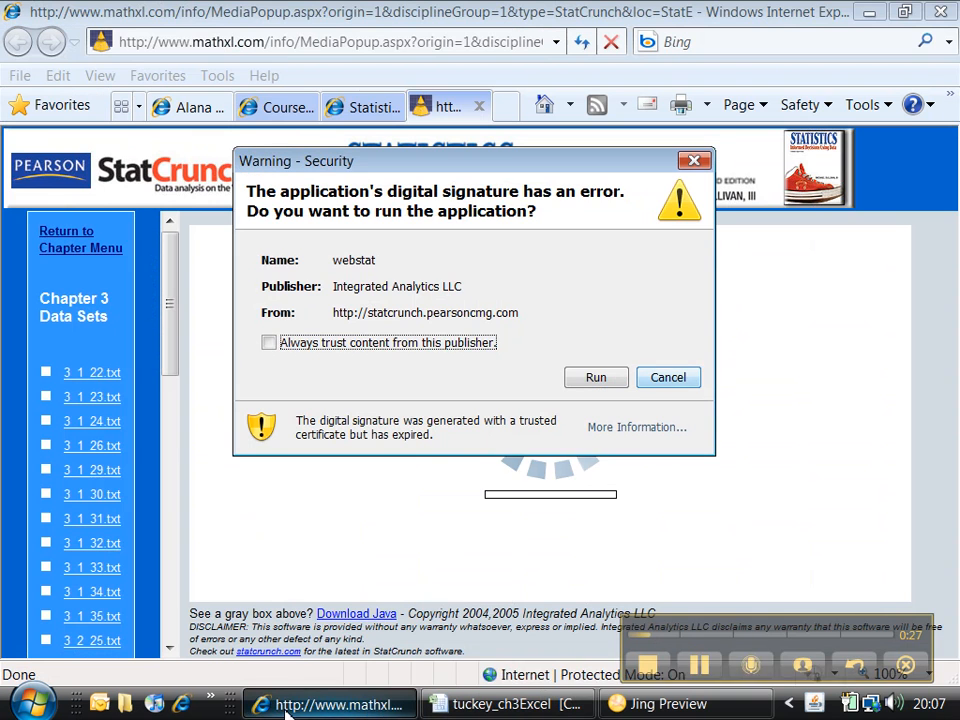
left_click(592, 381)
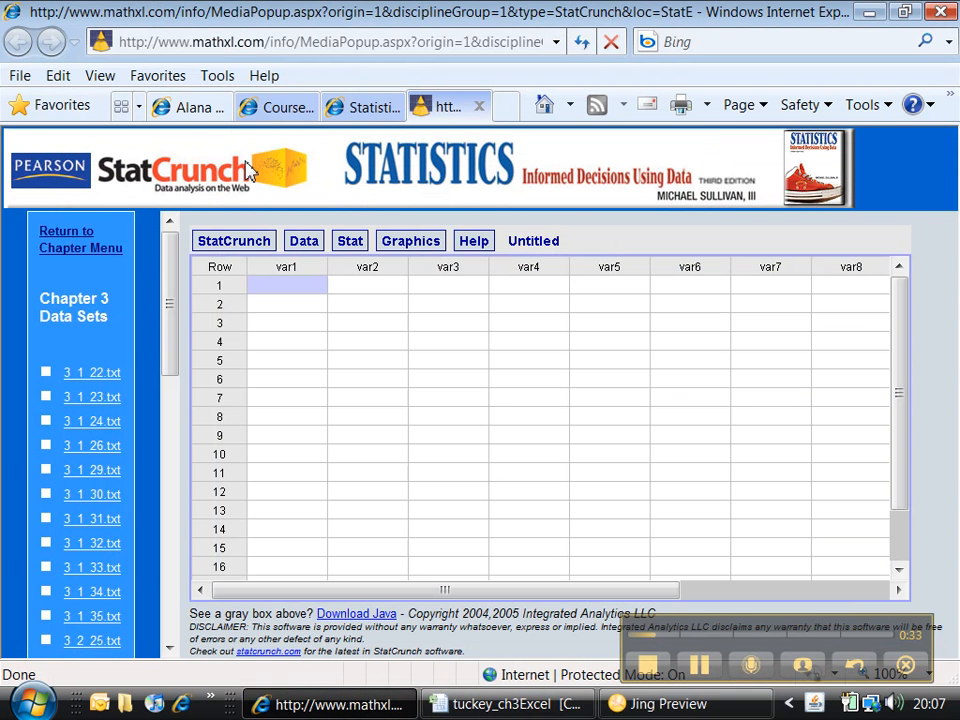
Step: Review the StatCrunch resources in the CourseCompass Multimedia Library, open Chapter 3 StatCrunch, and return to the StatCrunch data page
left_click(284, 116)
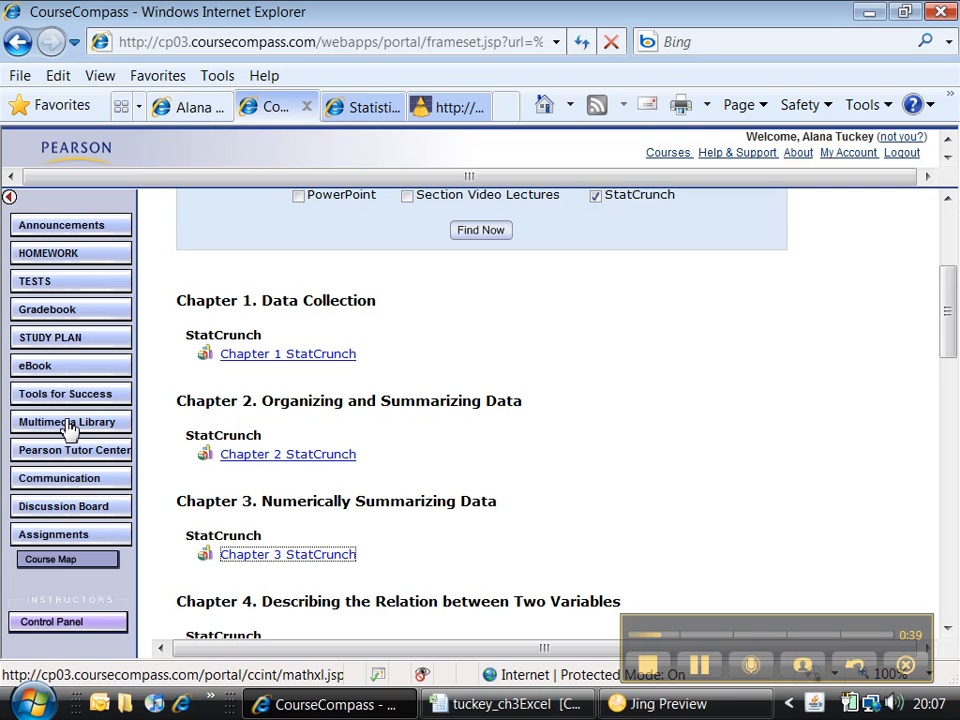
left_click(526, 385)
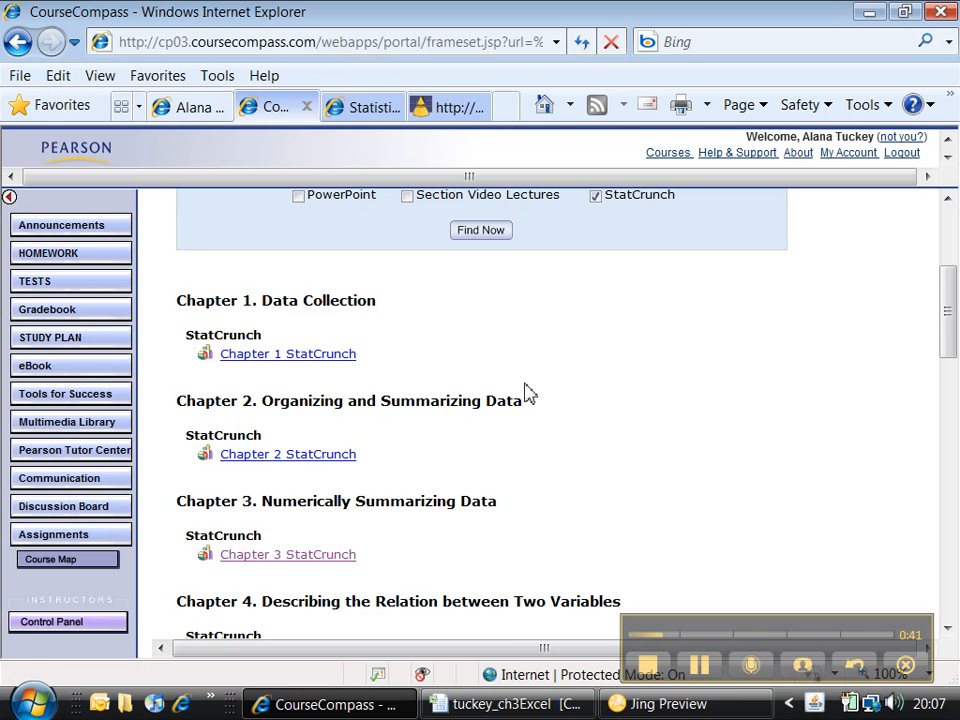
scroll(527, 387, "up", 3)
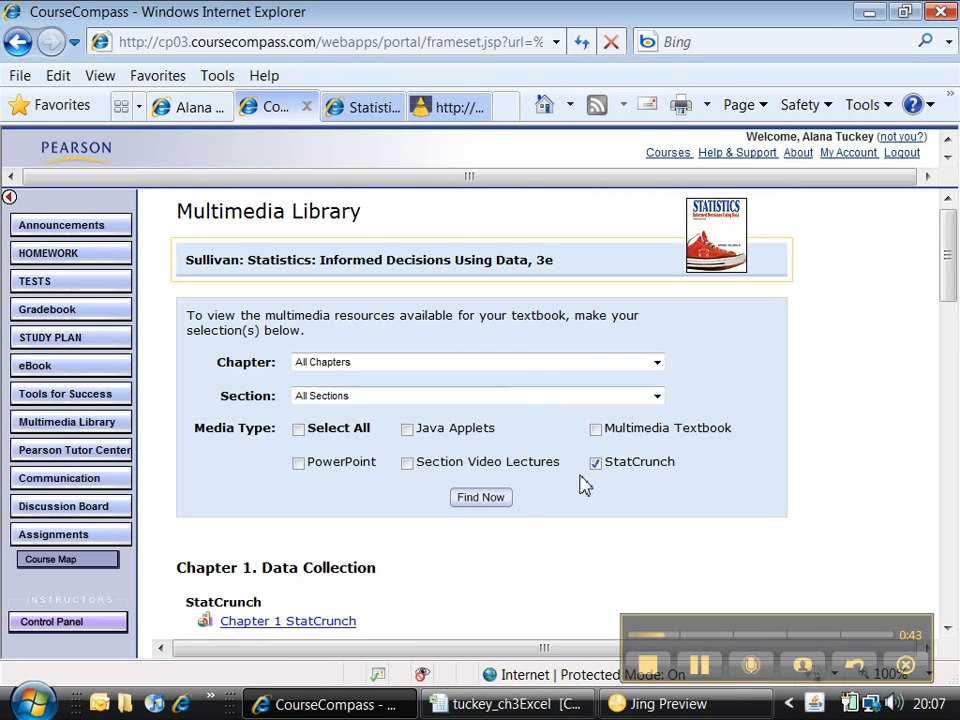
scroll(583, 484, "down", 3)
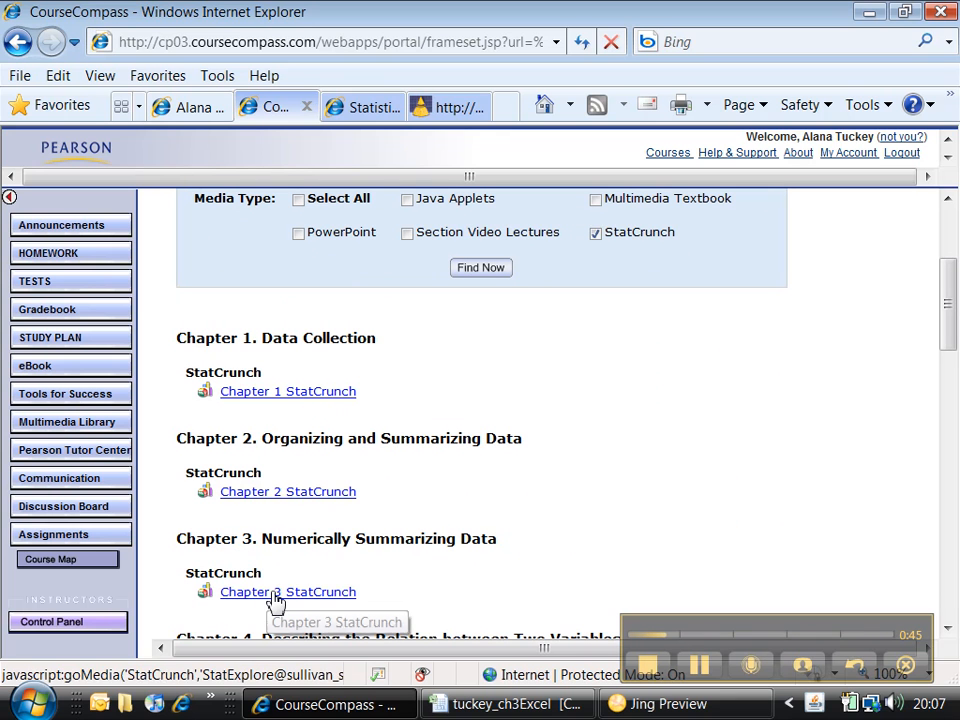
left_click(276, 594)
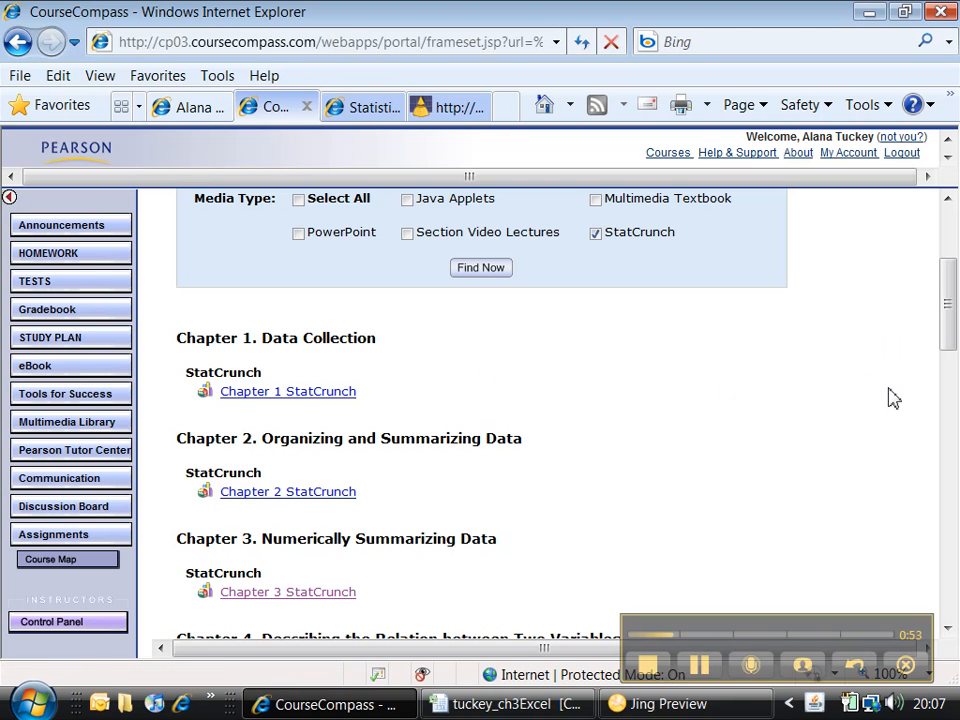
left_click(471, 110)
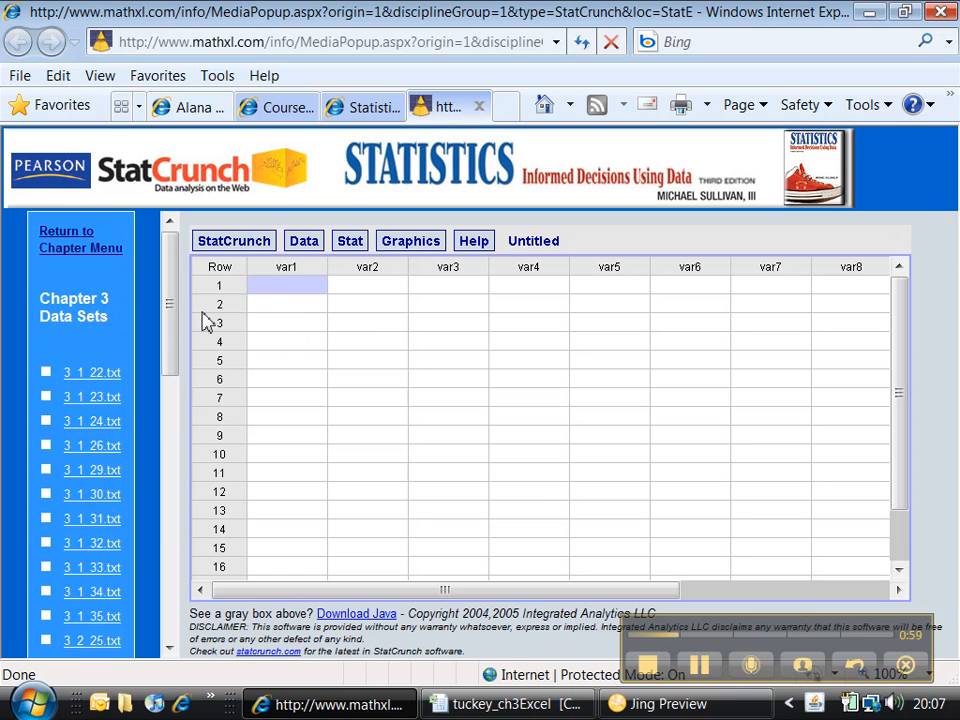
Step: Look through the Chapter 3 data sets for exercise 3.4 #21, checking the exercise number against the Excel workbook
left_click_drag(172, 325, 166, 412)
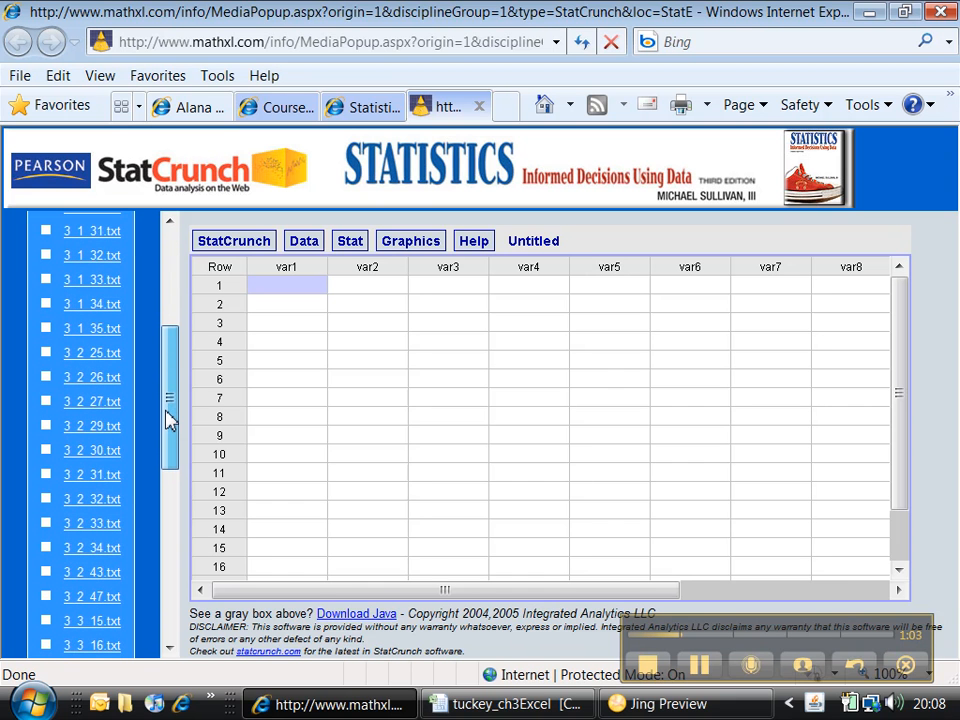
left_click(484, 705)
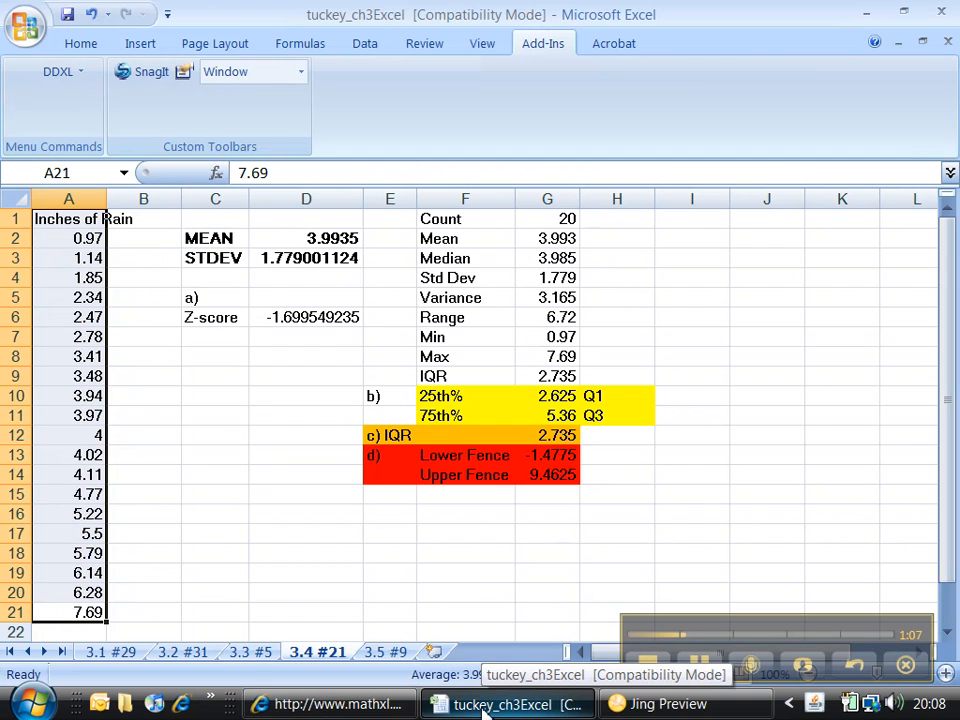
left_click(330, 705)
left_click_drag(167, 461, 171, 554)
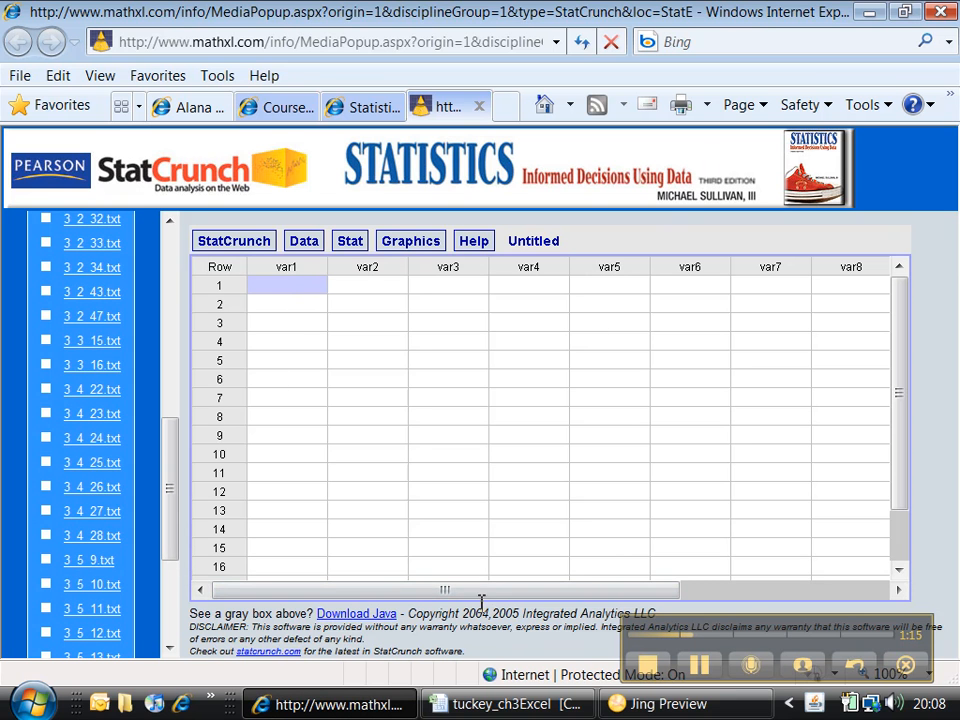
Step: Shrink the browser to see the Excel data, enter the 20 Inches of Rain values (0.97 to 7.69) in var1, and maximize it again
left_click(903, 11)
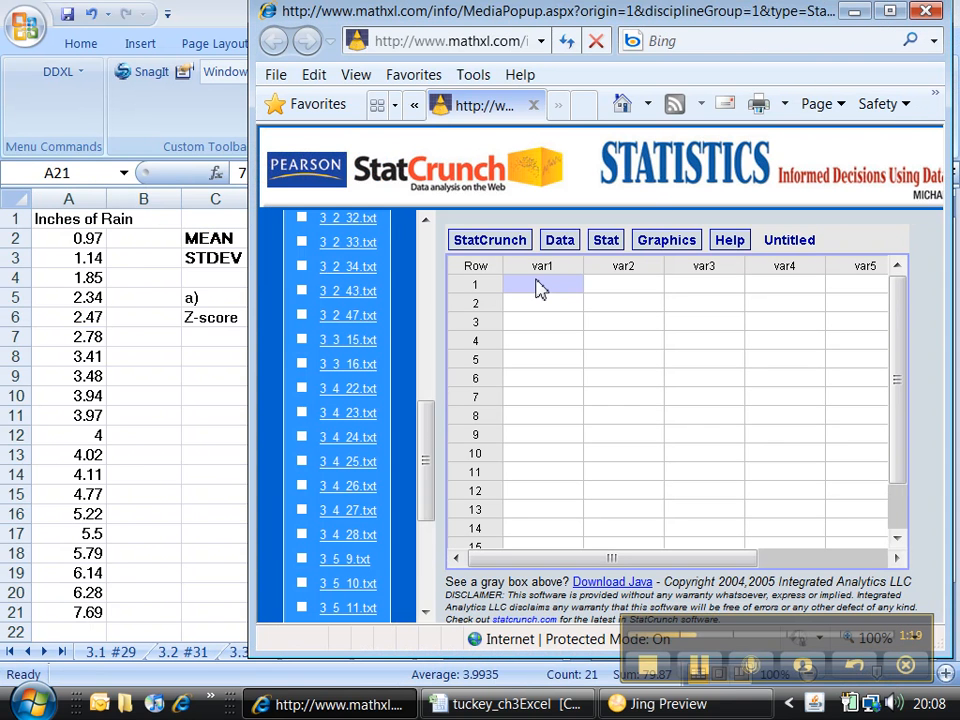
key("Return")
key("Return")
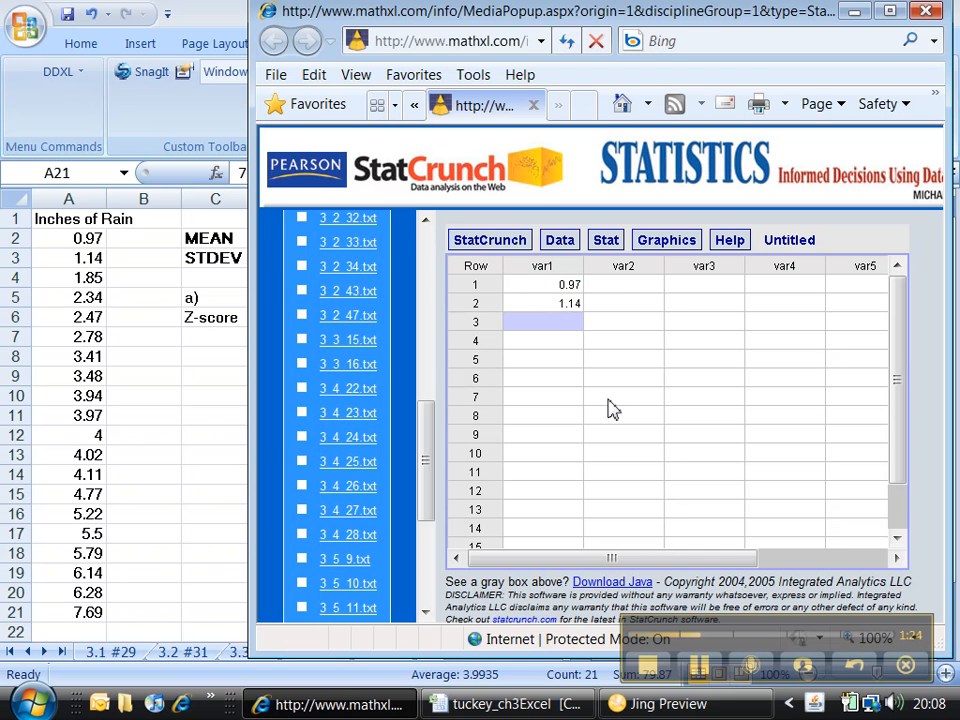
left_click(705, 668)
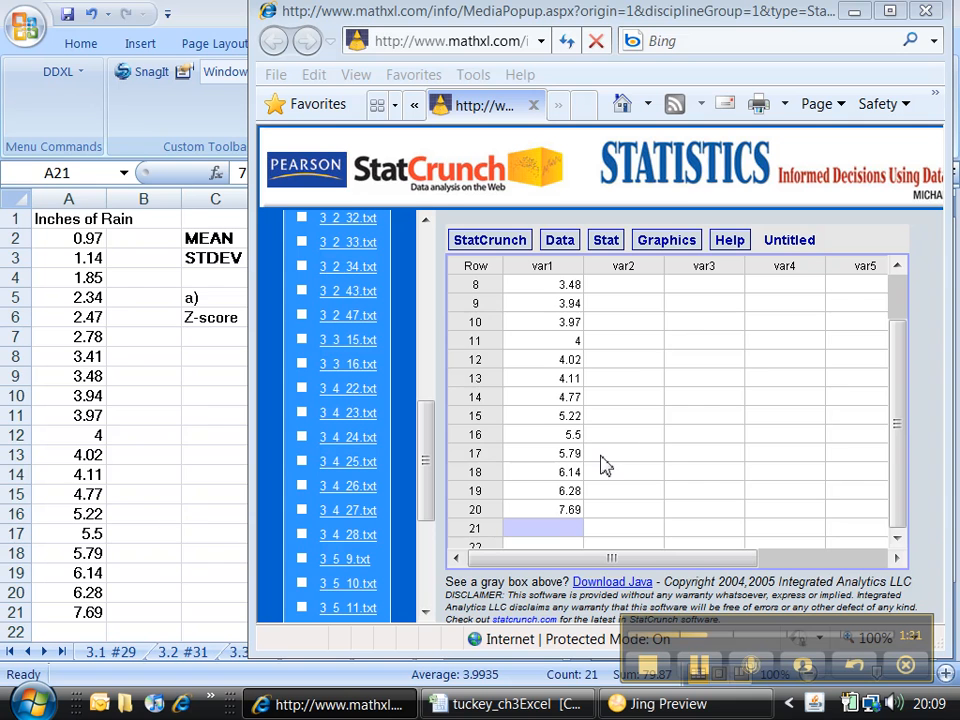
left_click(892, 12)
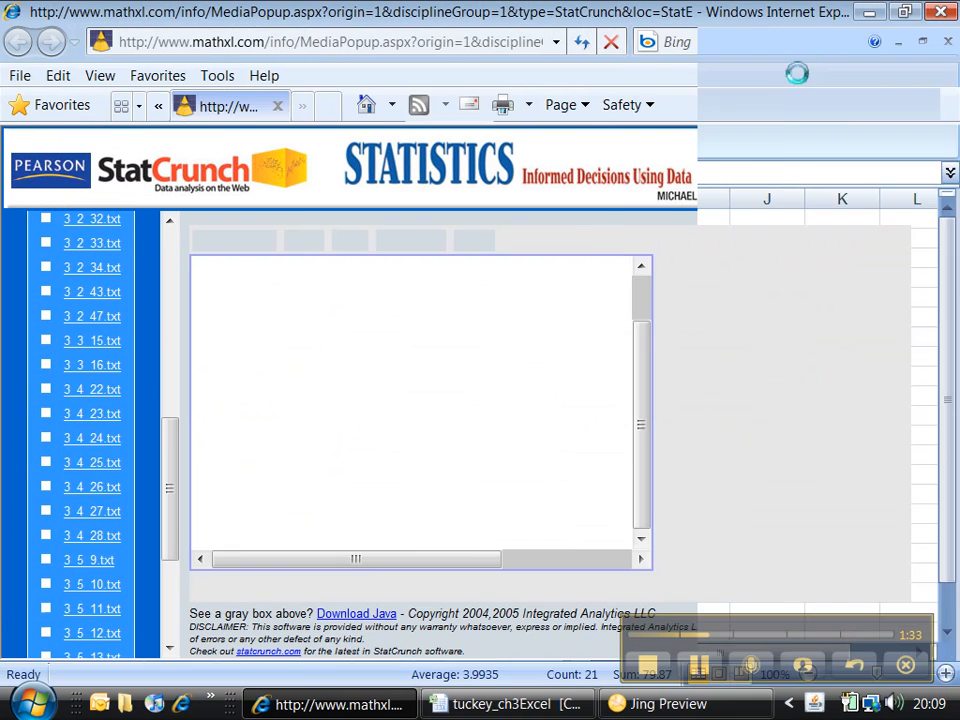
left_click_drag(899, 366, 899, 310)
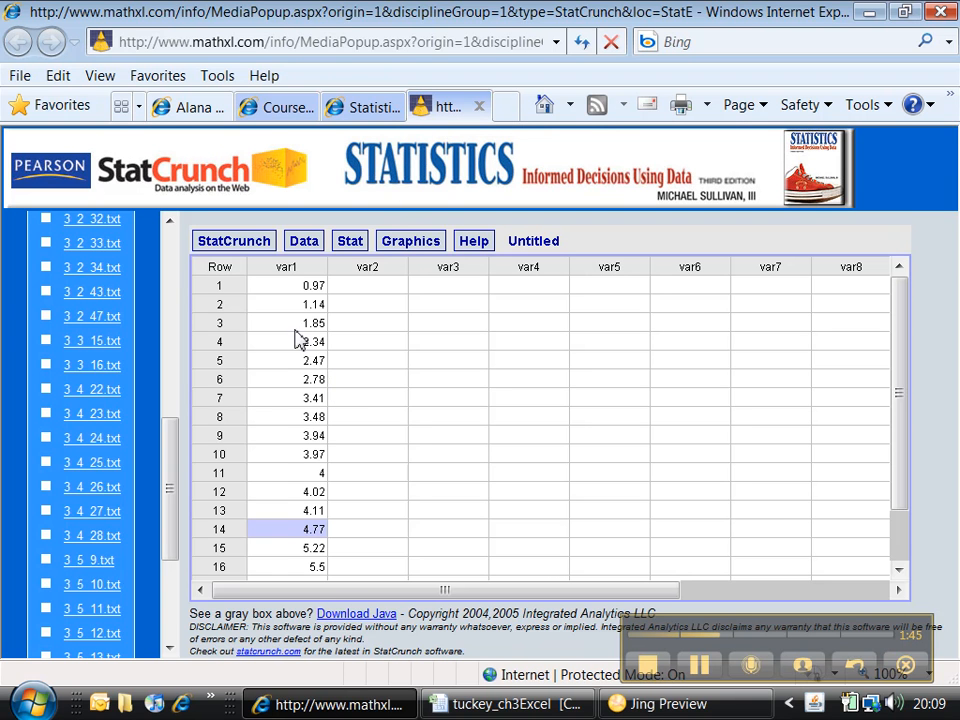
Step: Calculate the column summary statistics for var1 in StatCrunch
left_click(349, 249)
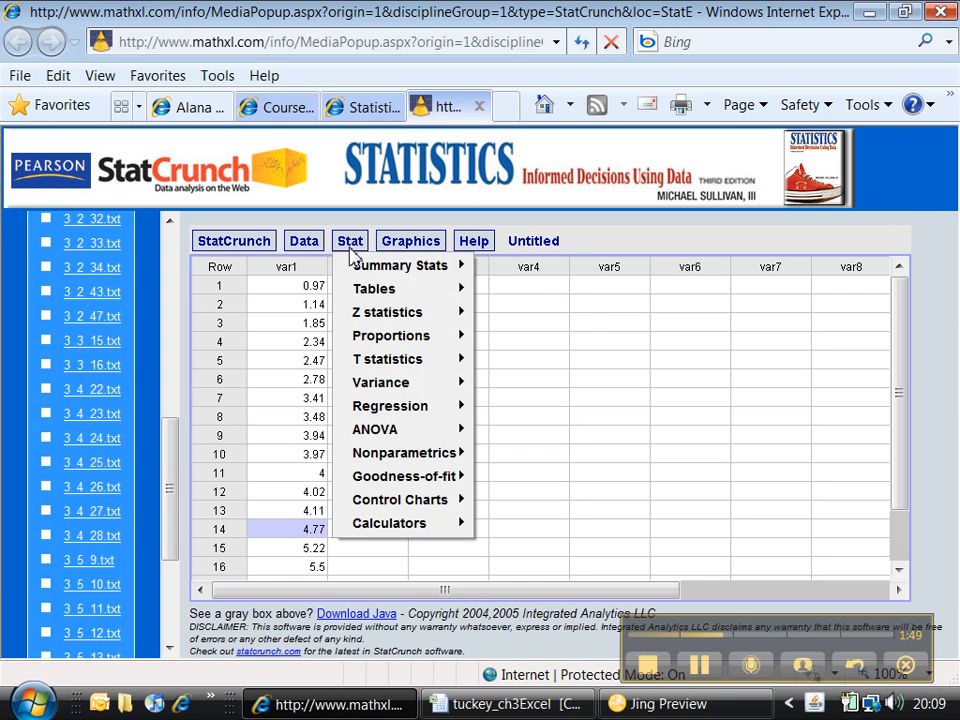
mouse_move(362, 276)
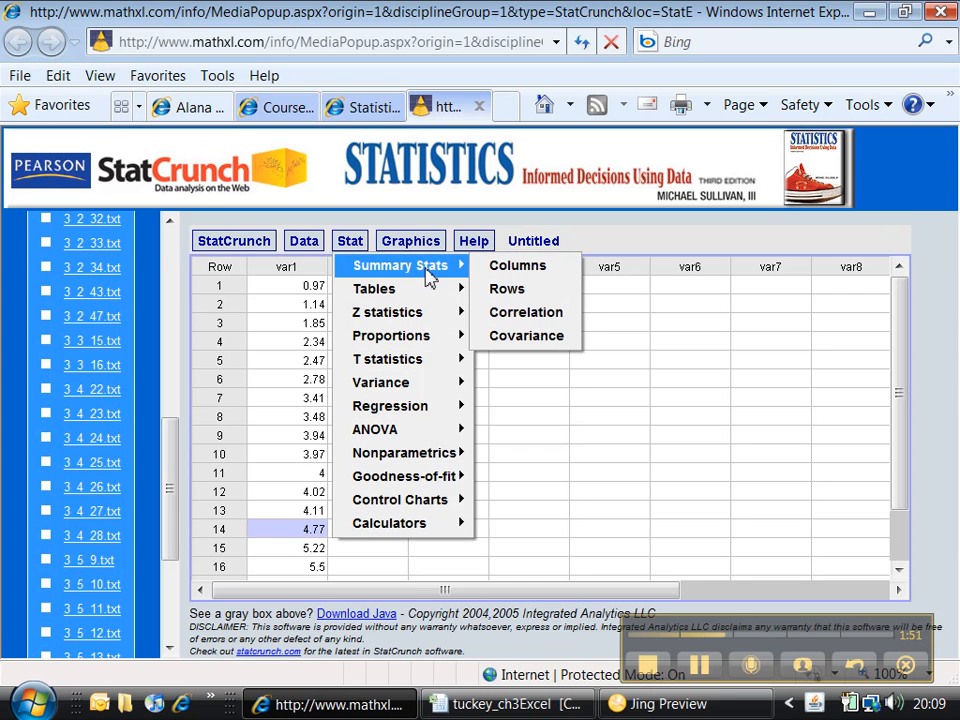
left_click(512, 272)
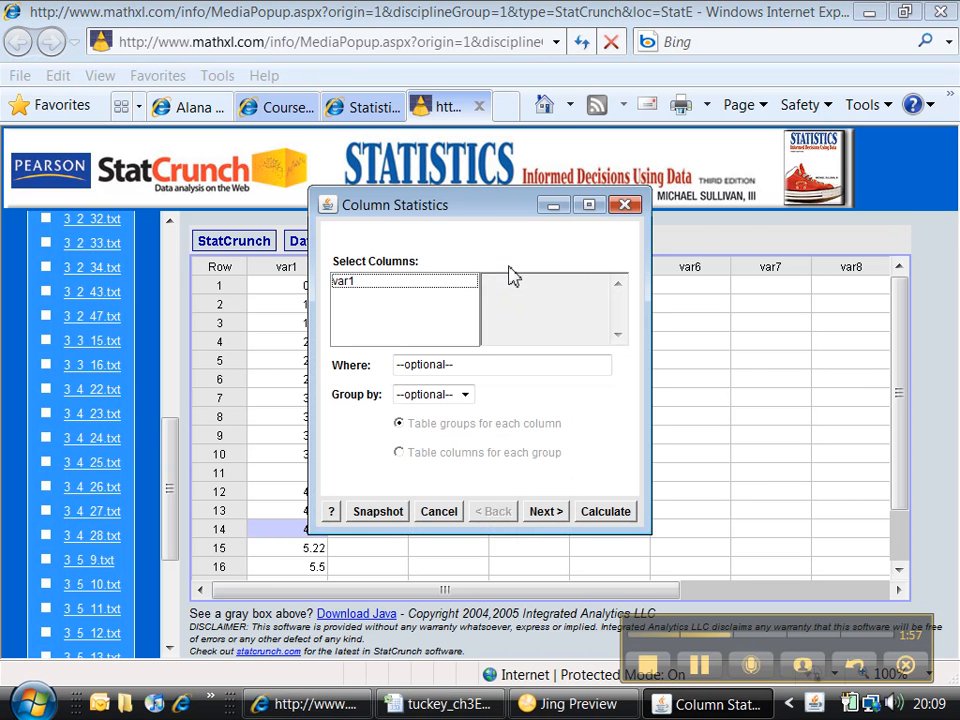
left_click_drag(443, 215, 542, 227)
left_click(456, 300)
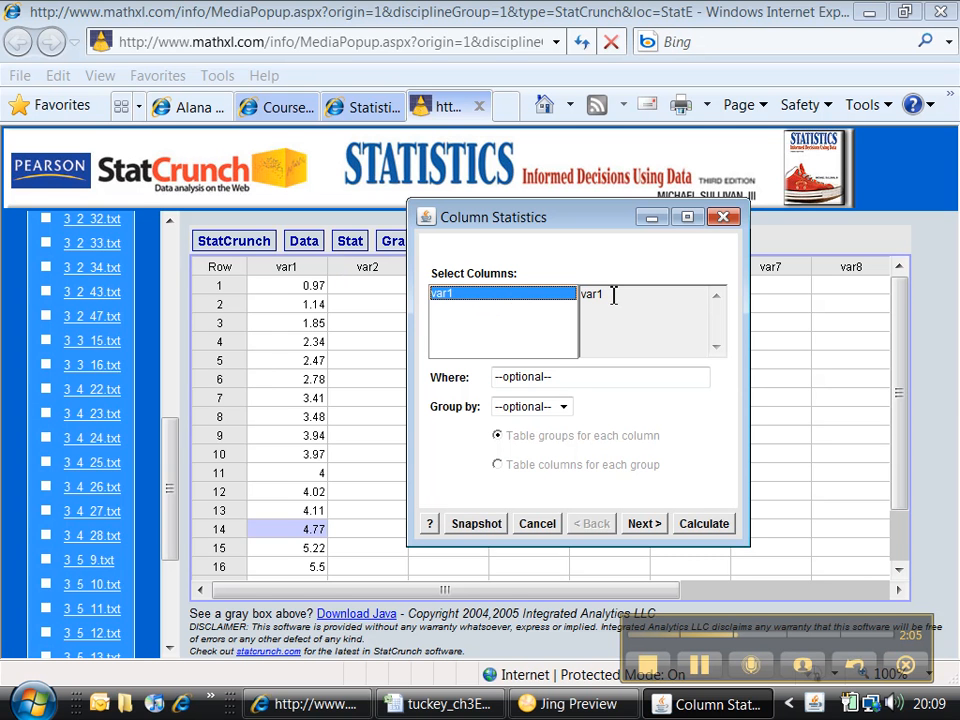
left_click(699, 531)
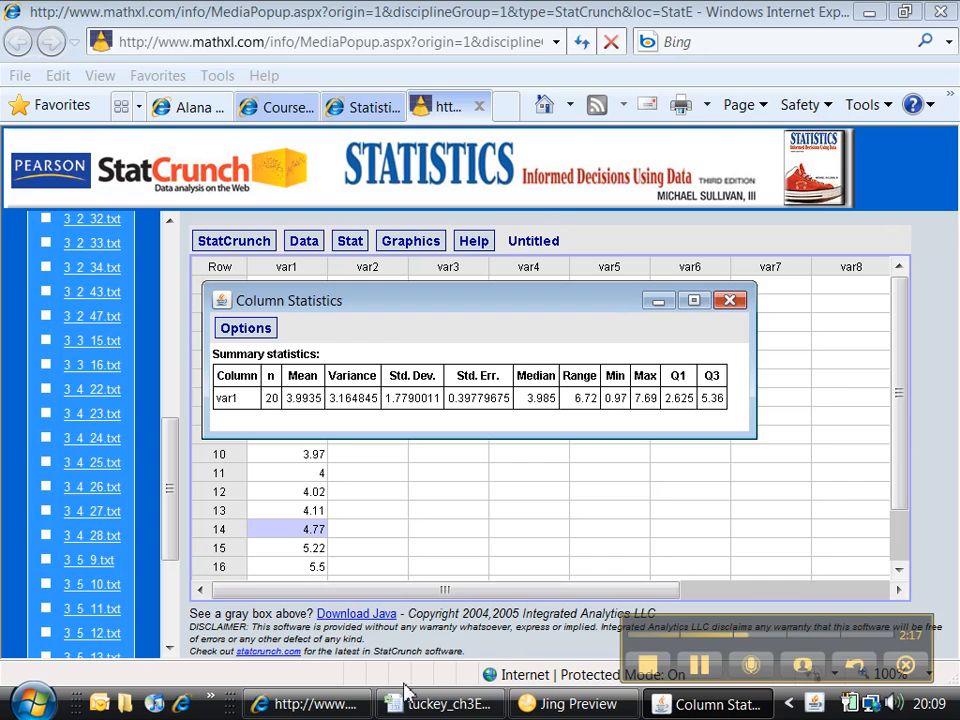
Step: Copy the var1 summary statistics table from the Column Statistics results and minimize the results window
left_click(435, 706)
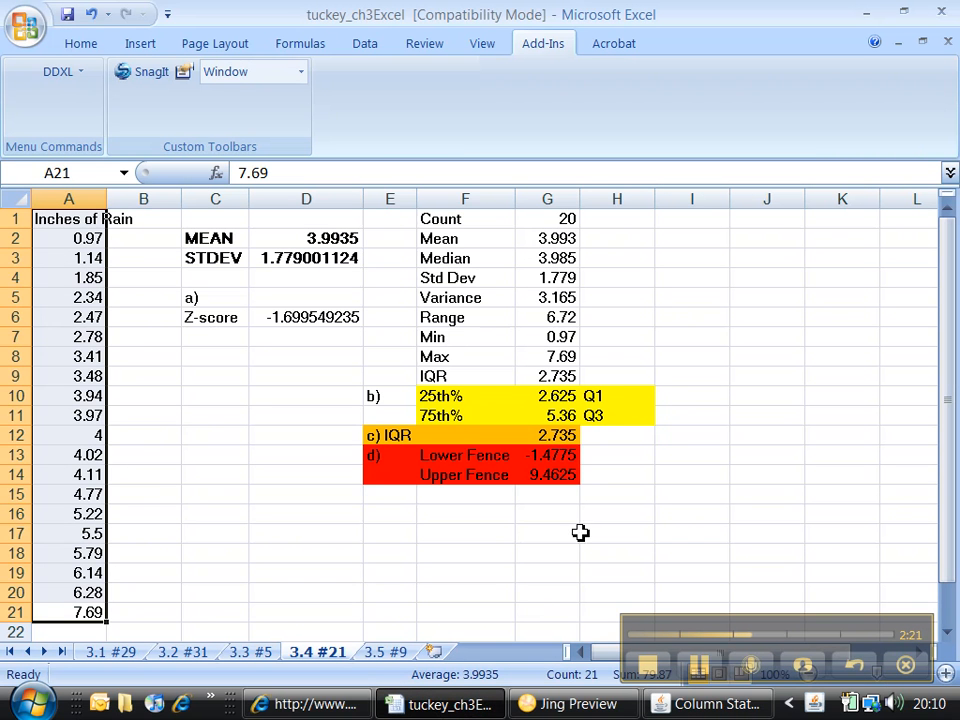
left_click(676, 703)
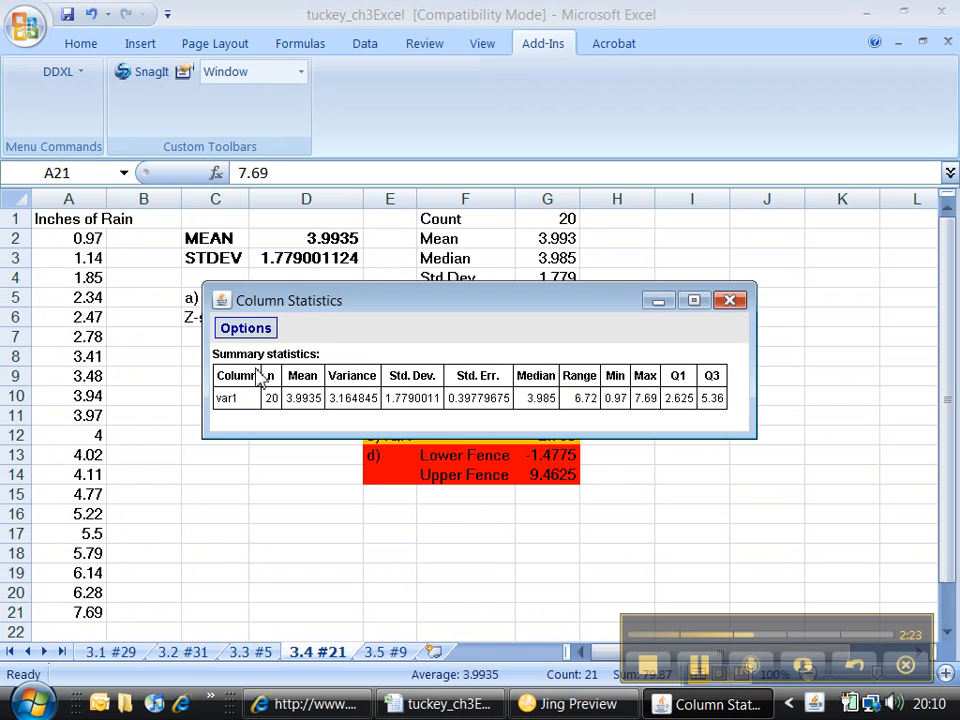
left_click(252, 331)
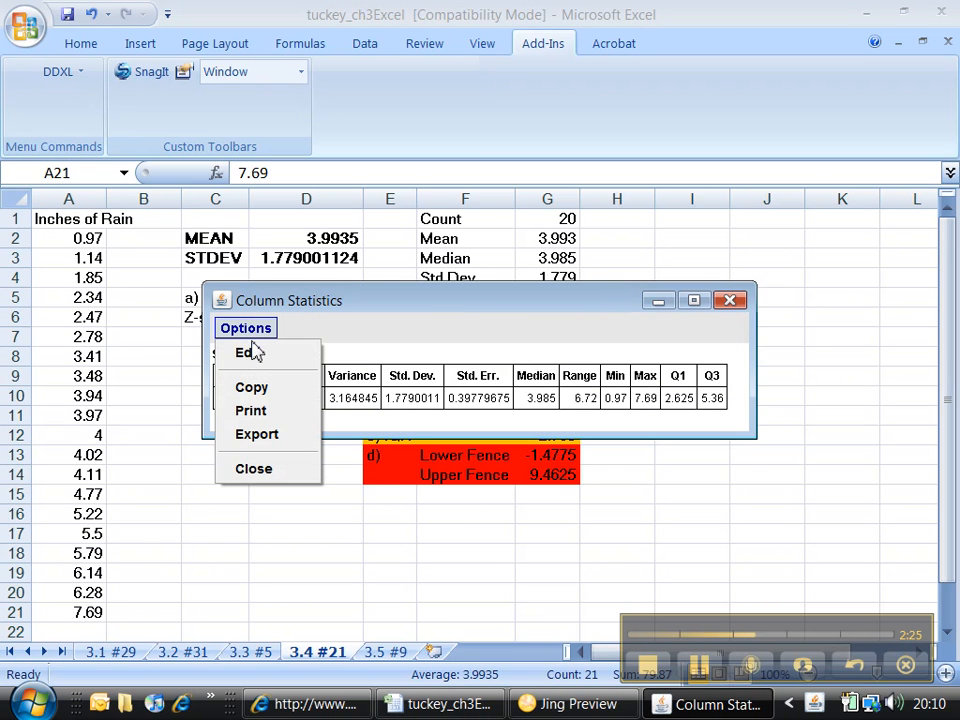
left_click(257, 391)
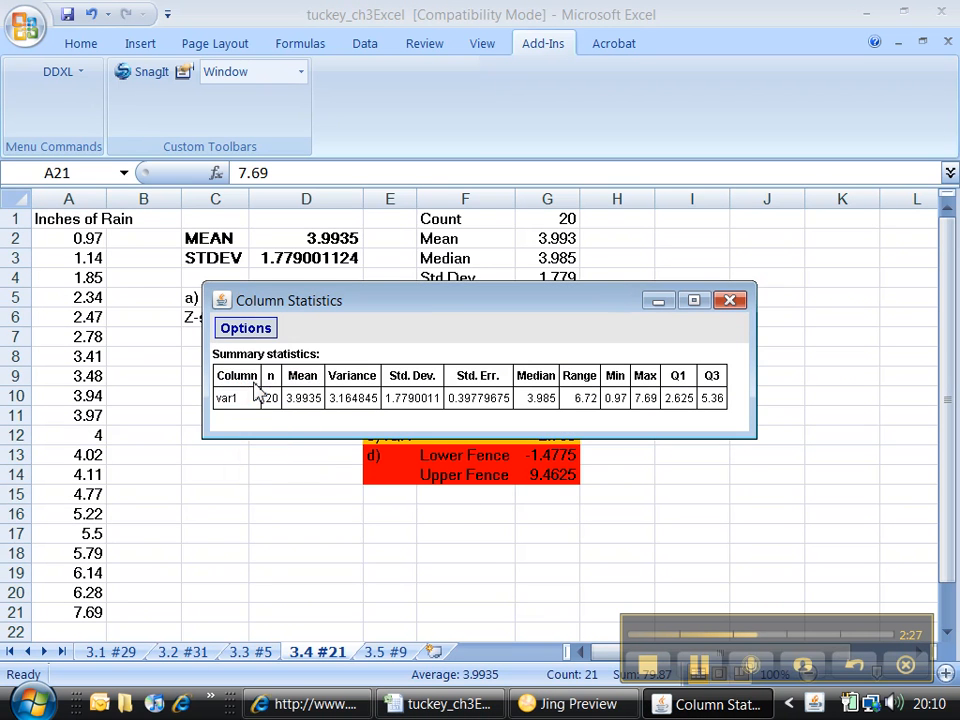
left_click(658, 301)
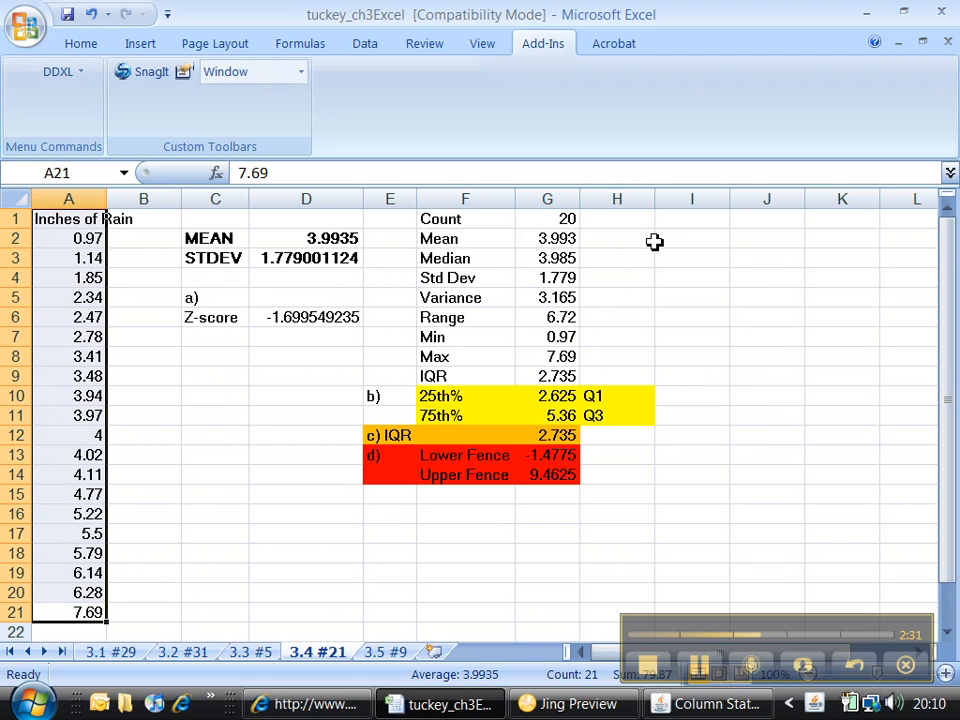
Step: Paste the copied summary statistics into the Excel 3.4 #21 sheet starting at cell C17
left_click(197, 533)
right_click(197, 536)
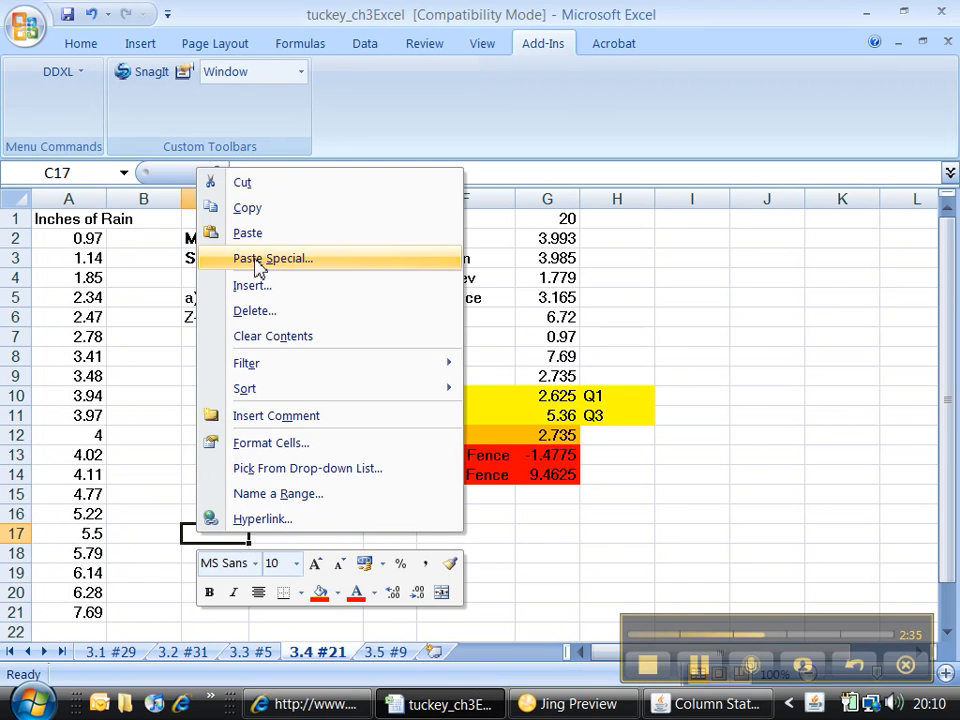
left_click(257, 232)
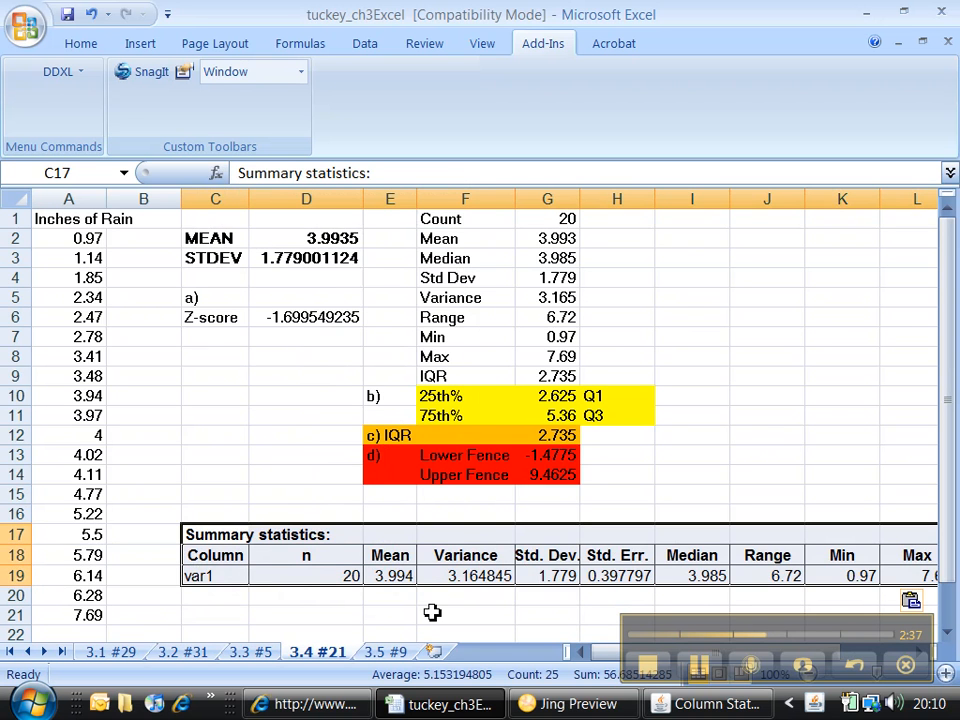
left_click_drag(604, 651, 579, 645)
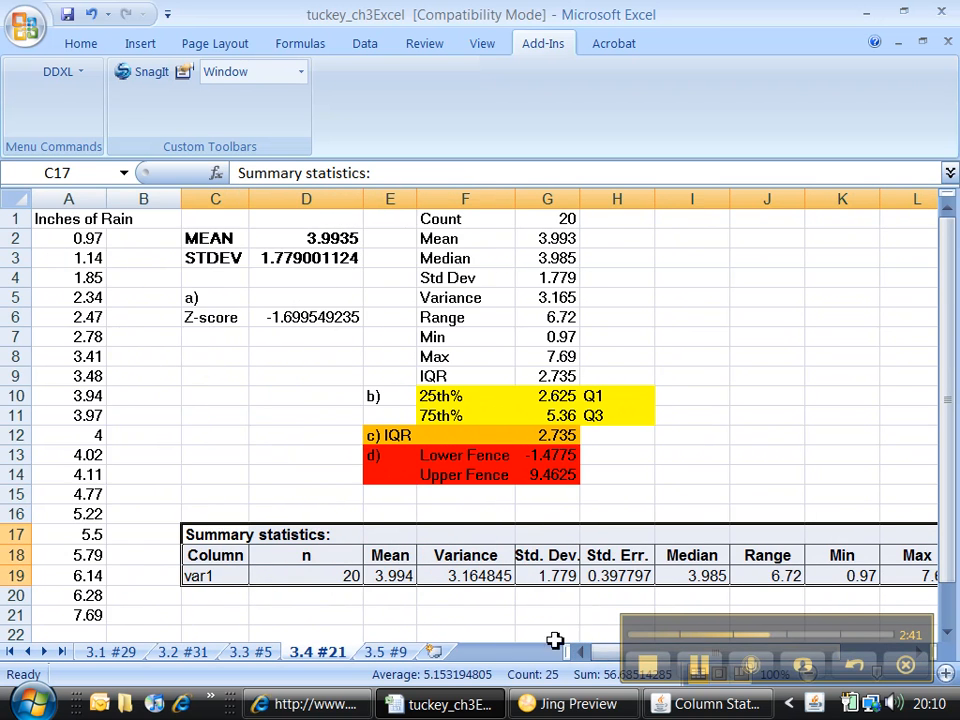
Step: Check the 3.5 #9 sheet in Excel and load the matching 3_5_9.txt data set in StatCrunch
left_click(329, 706)
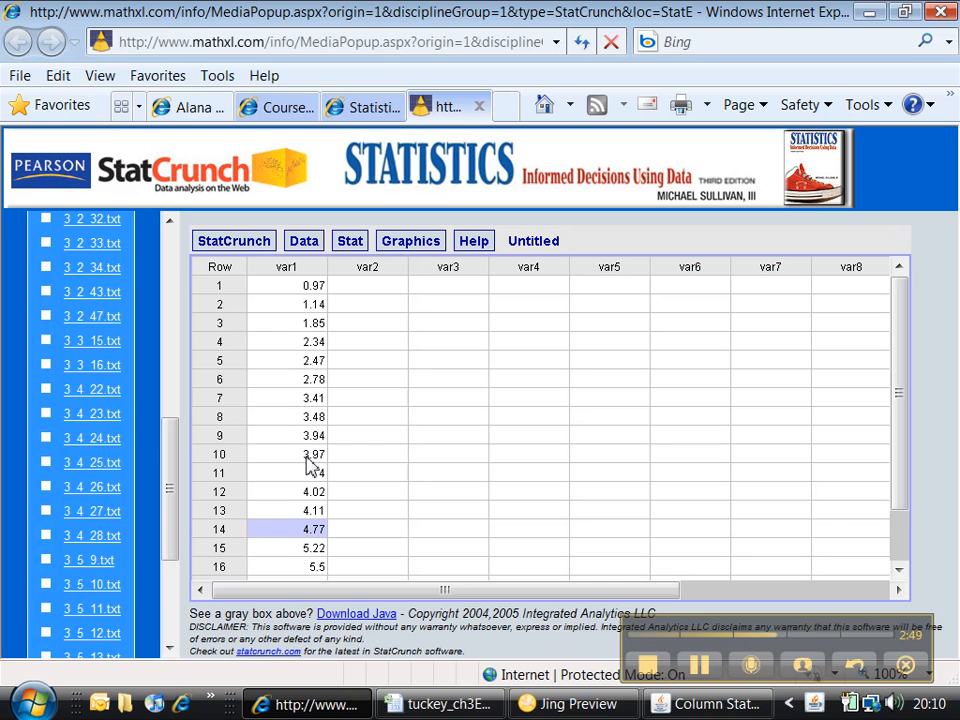
left_click(306, 454)
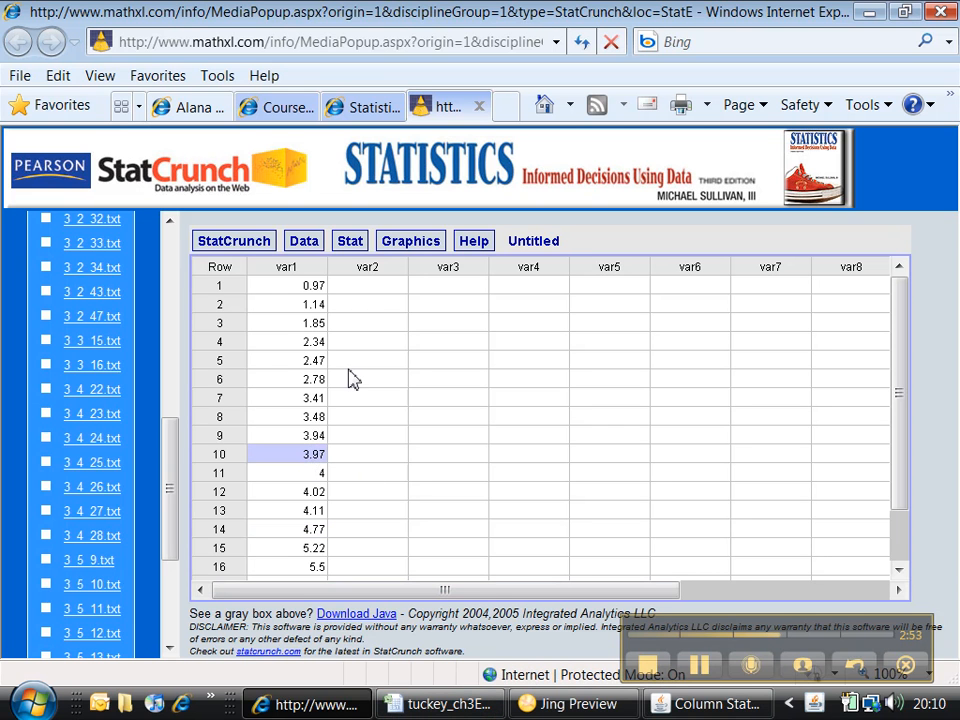
left_click(440, 704)
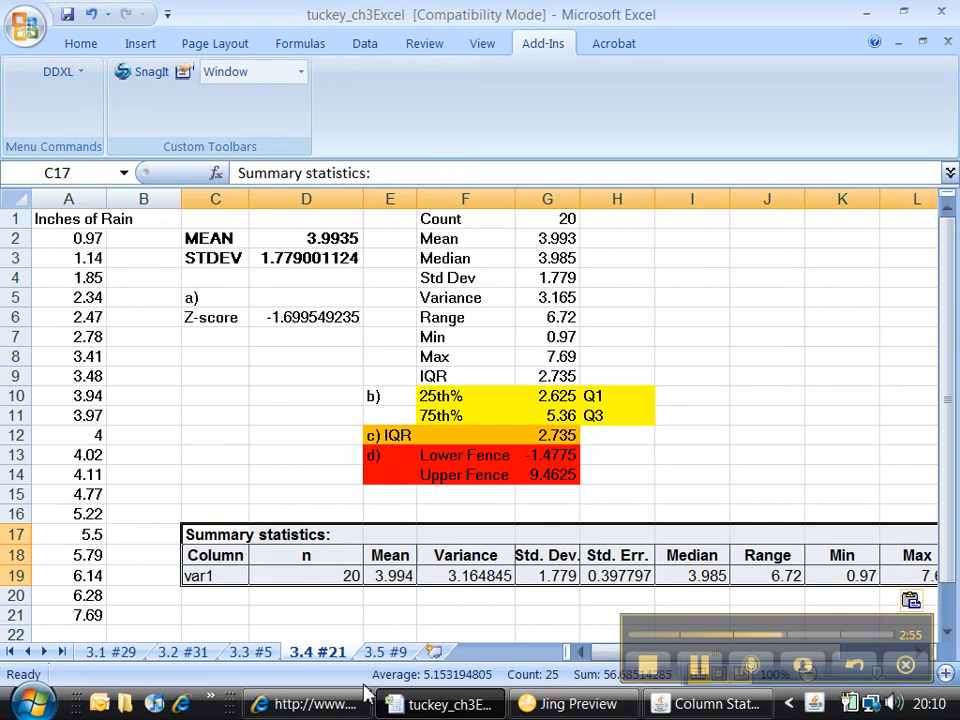
left_click(384, 652)
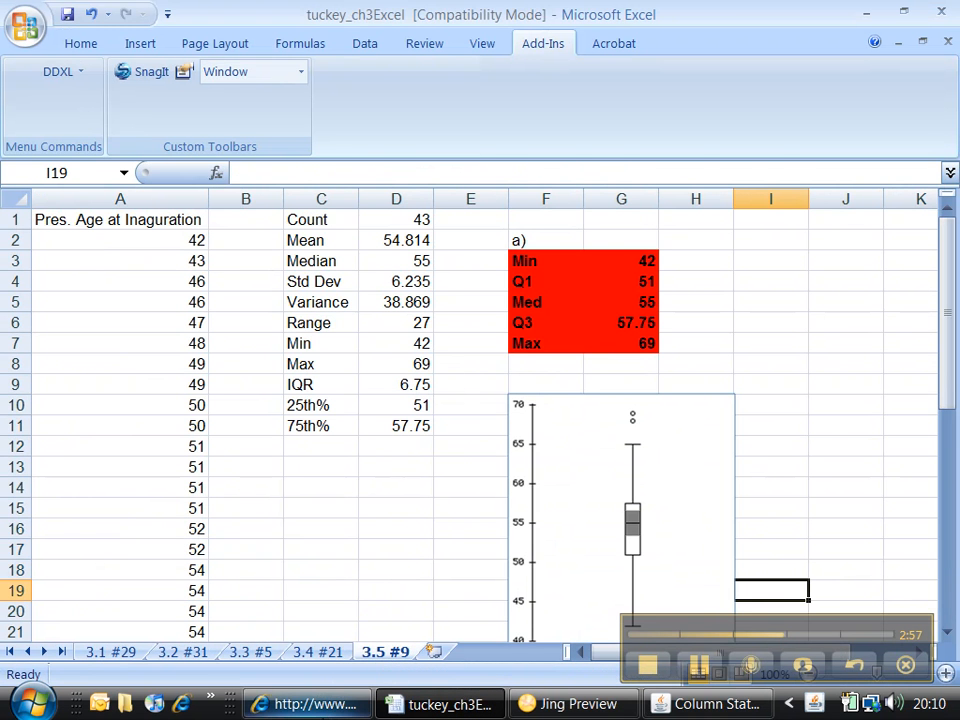
left_click(310, 704)
left_click_drag(172, 511, 176, 561)
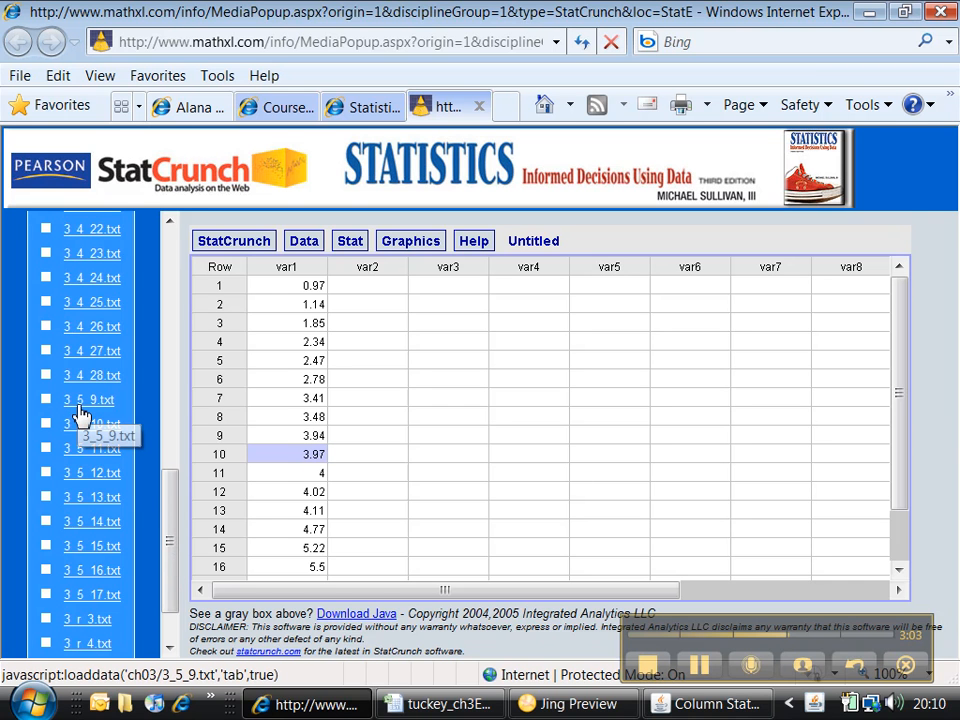
left_click(82, 412)
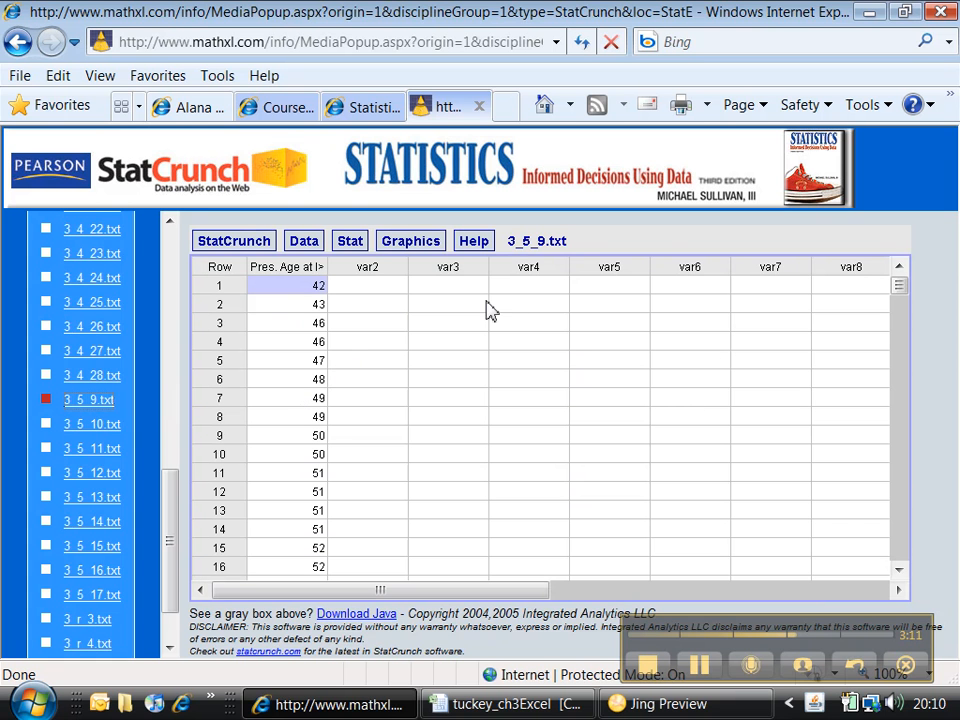
Step: Create a boxplot of the Pres. Age at Inaguration column in StatCrunch
left_click(402, 248)
mouse_move(415, 275)
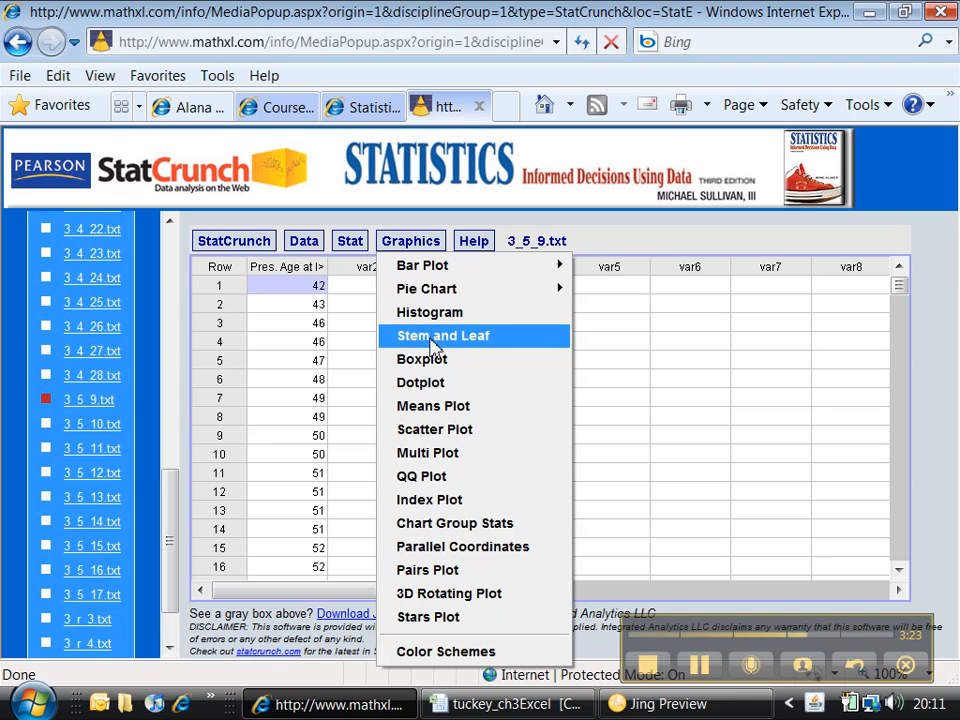
left_click(424, 360)
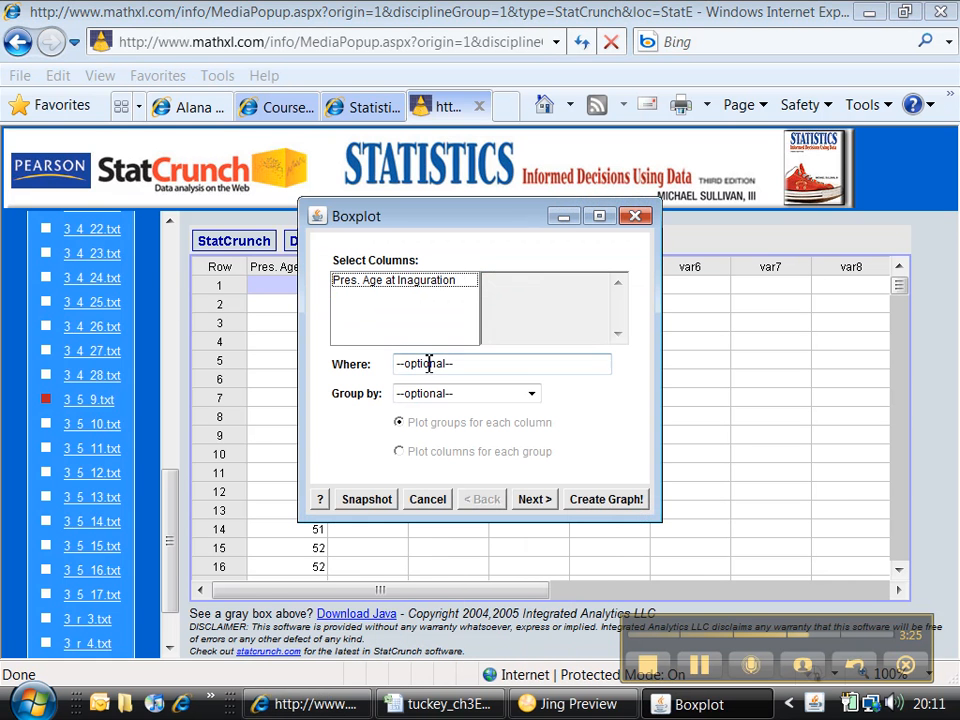
left_click(399, 283)
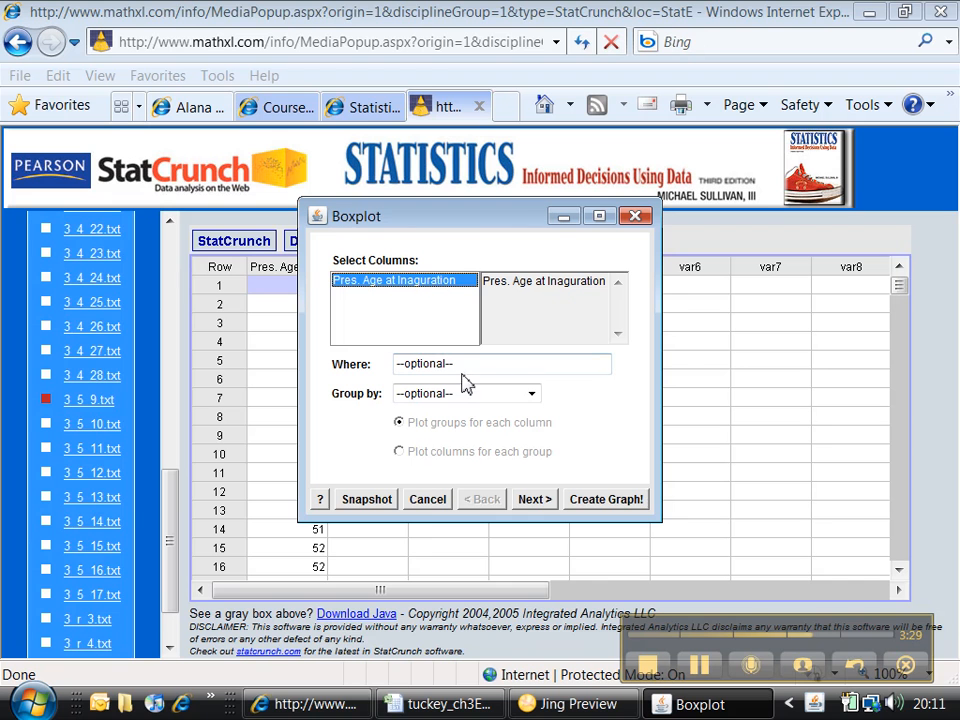
left_click(606, 499)
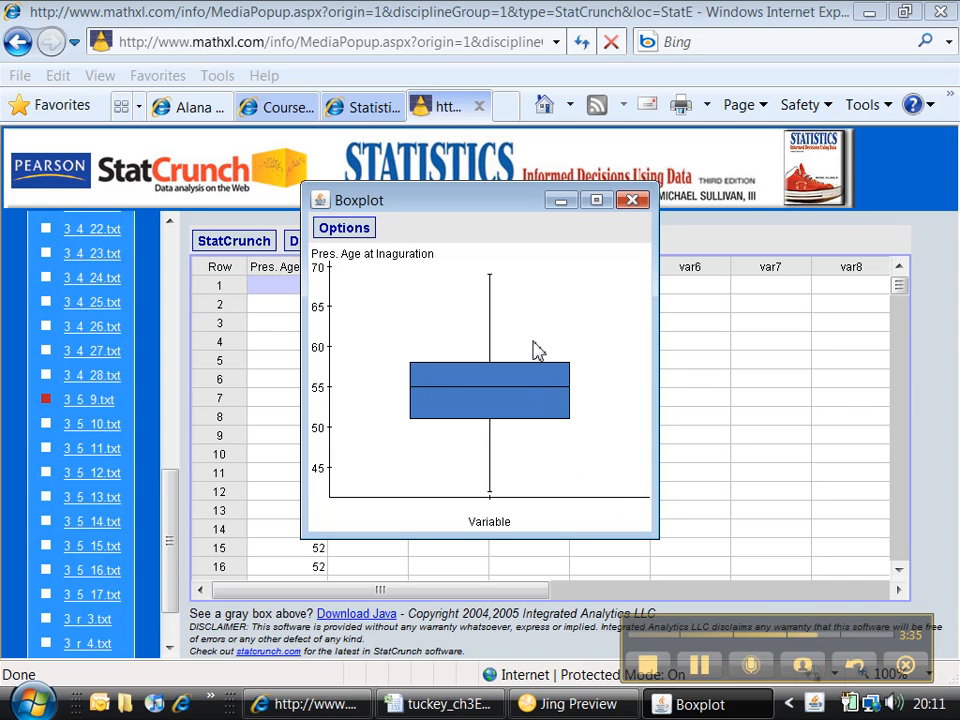
Step: Copy the StatCrunch boxplot, switch to Excel and paste it into the 3.5 #9 sheet at cell D25, below the existing boxplot
left_click(356, 233)
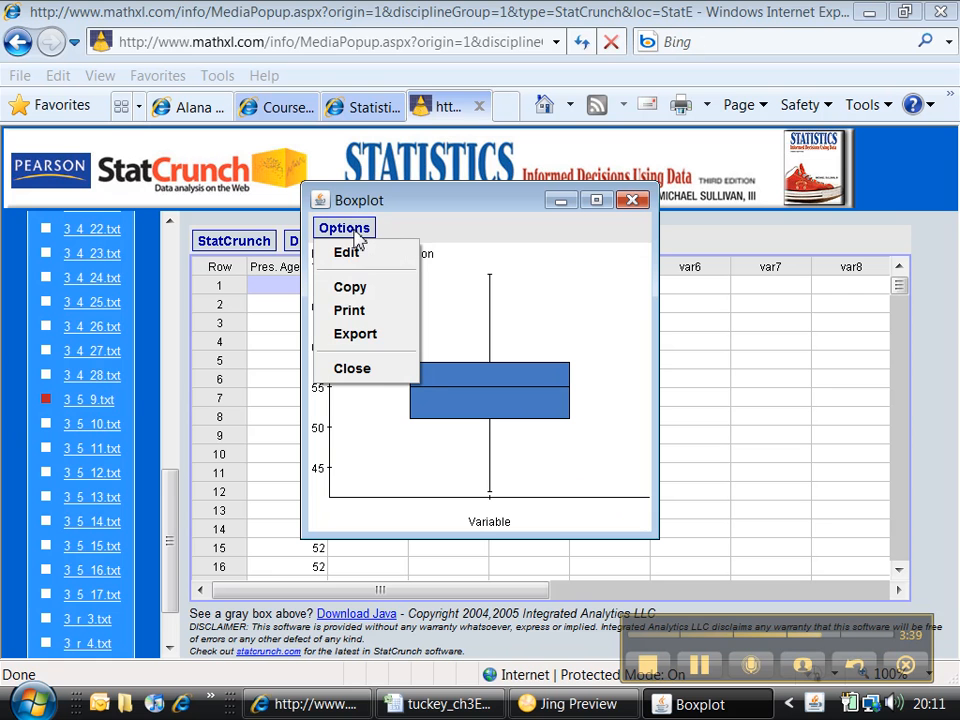
left_click(358, 292)
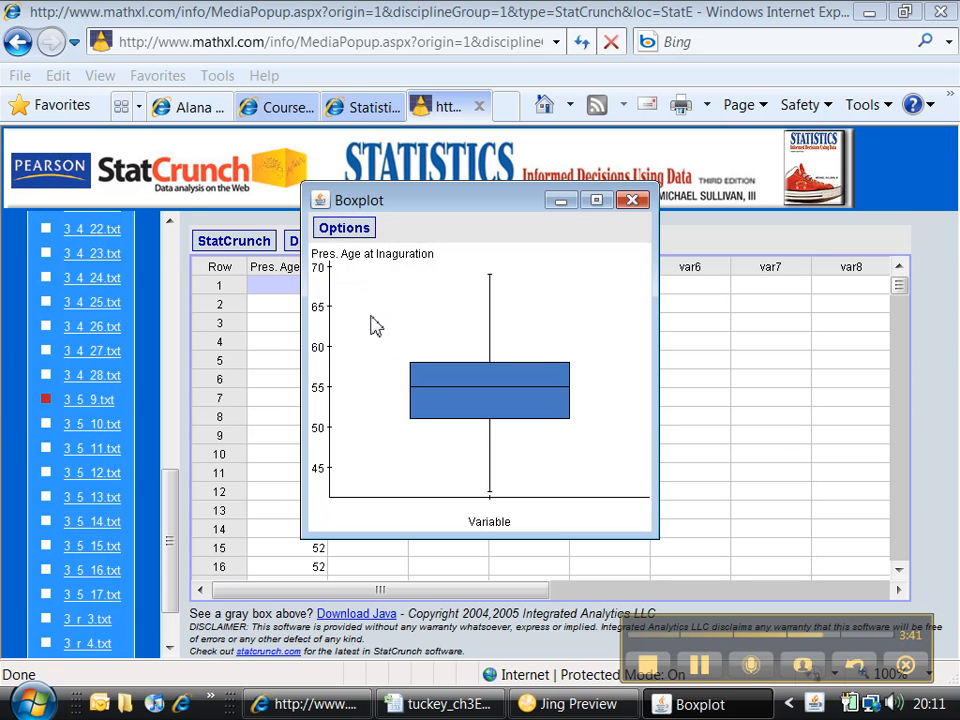
left_click(474, 708)
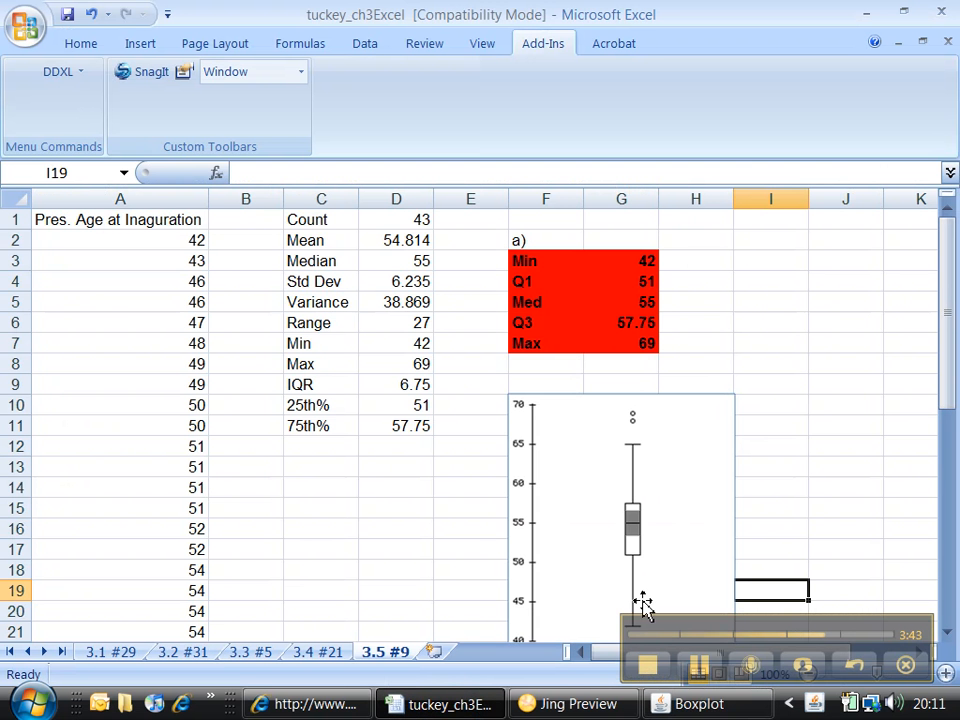
scroll(505, 616, "down", 1)
scroll(505, 620, "down", 2)
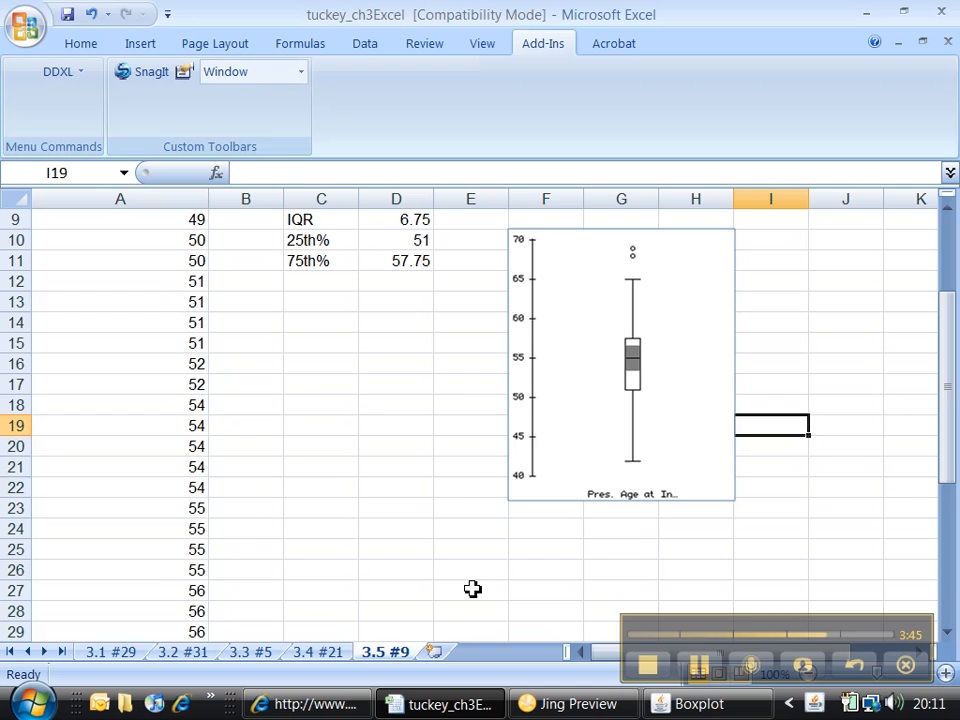
scroll(414, 564, "down", 1)
right_click(416, 508)
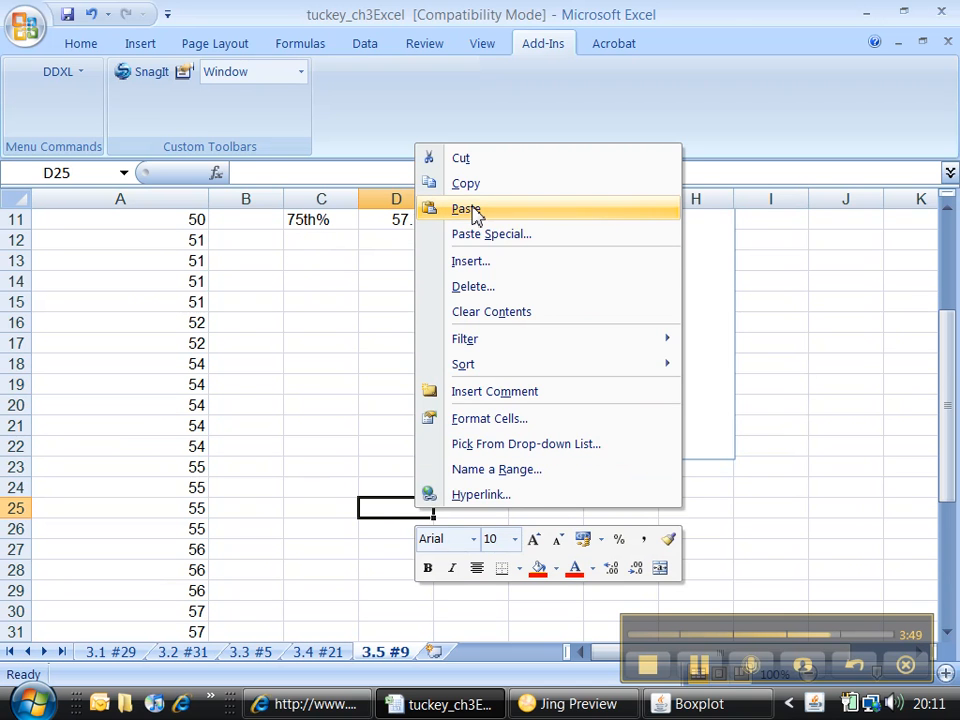
left_click(466, 209)
scroll(466, 418, "down", 3)
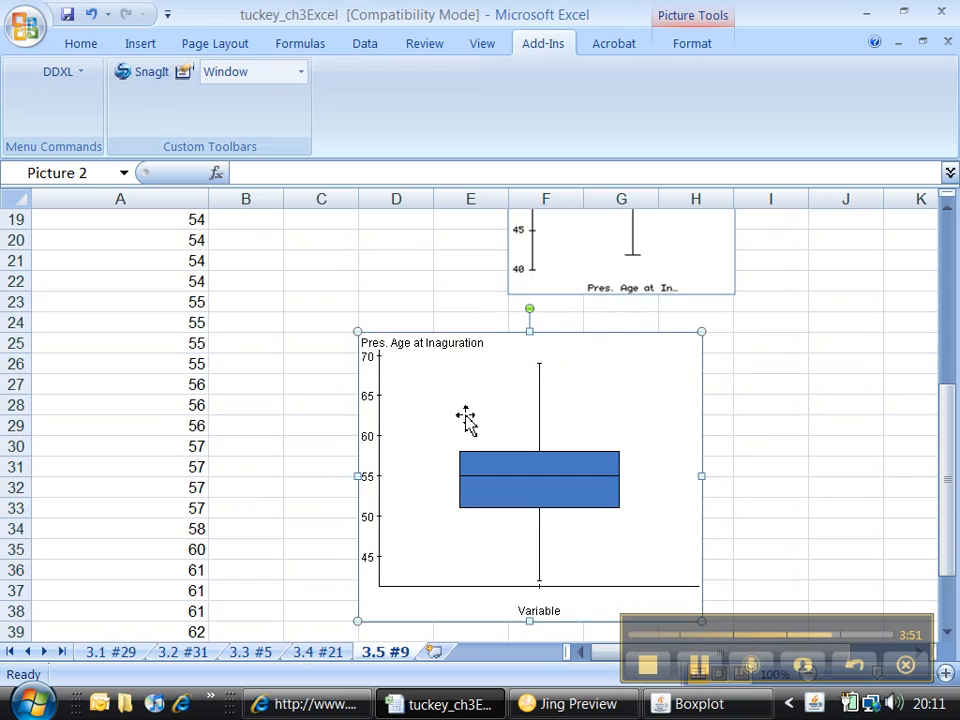
scroll(466, 418, "down", 1)
scroll(466, 420, "up", 7)
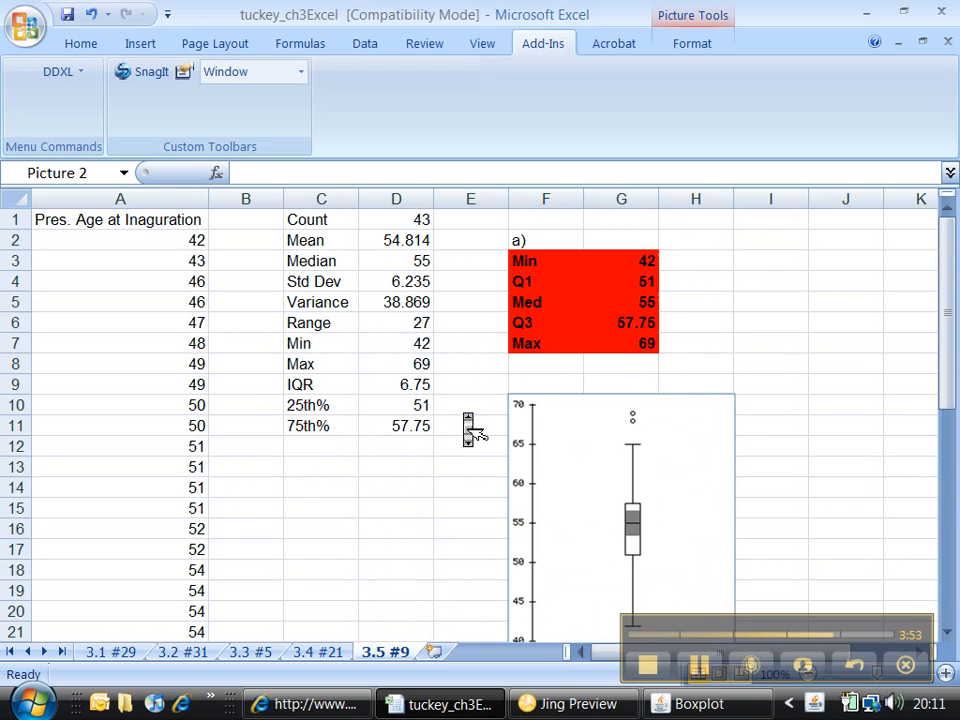
scroll(466, 418, "down", 2)
left_click(339, 705)
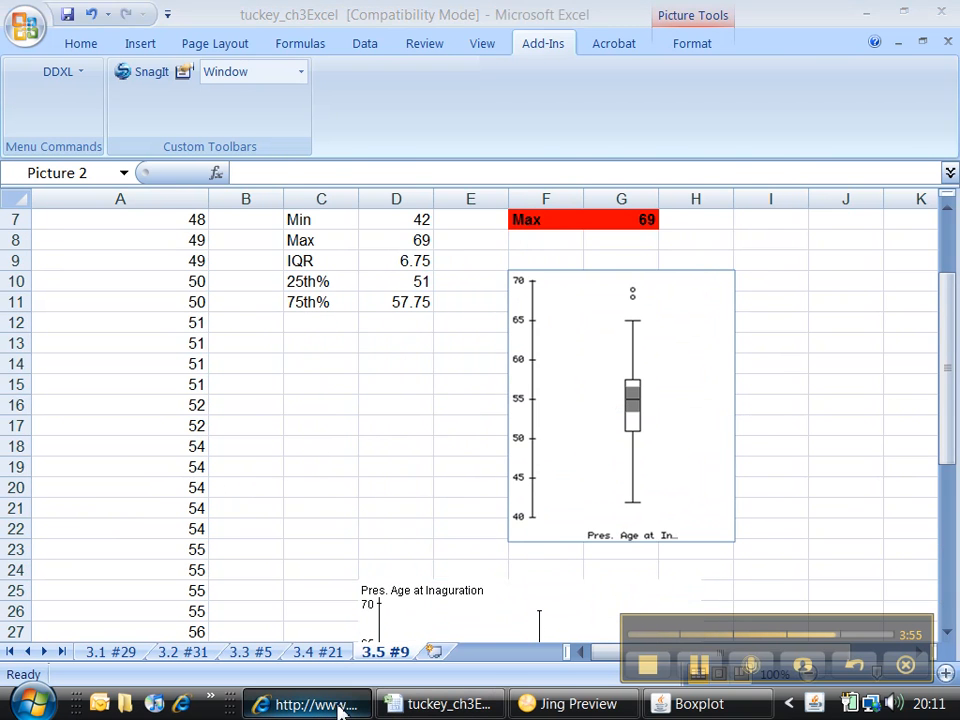
left_click(405, 245)
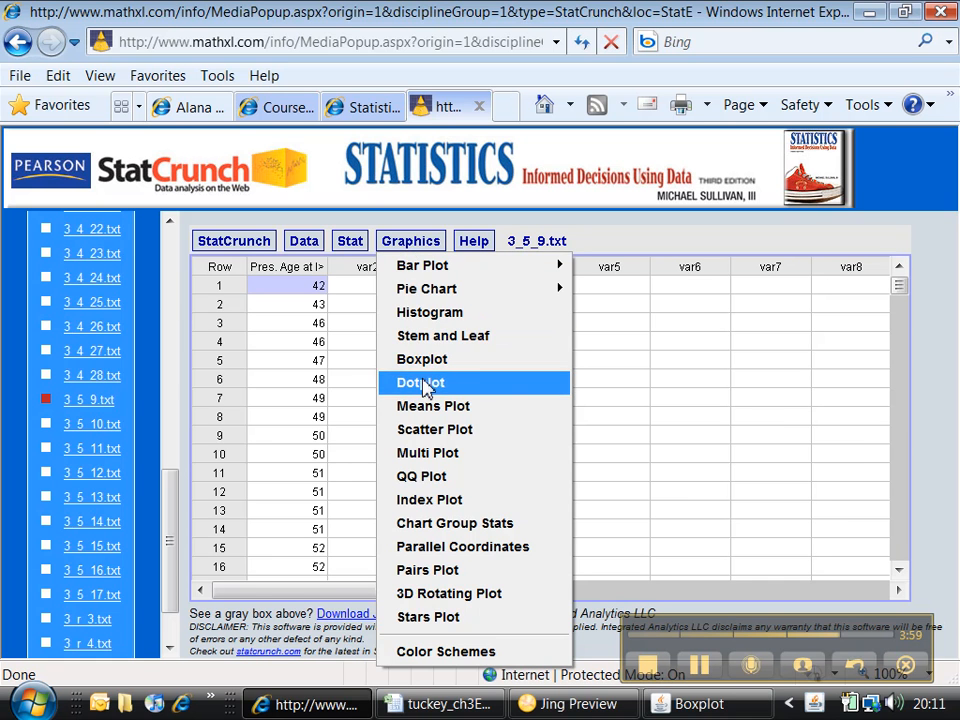
left_click(424, 360)
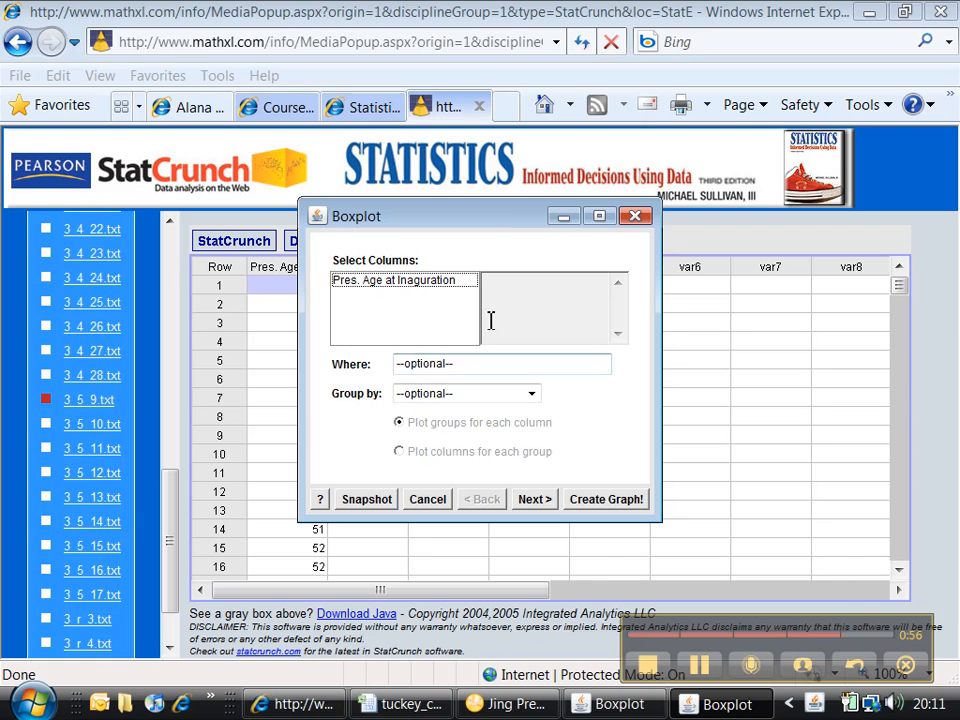
left_click(432, 283)
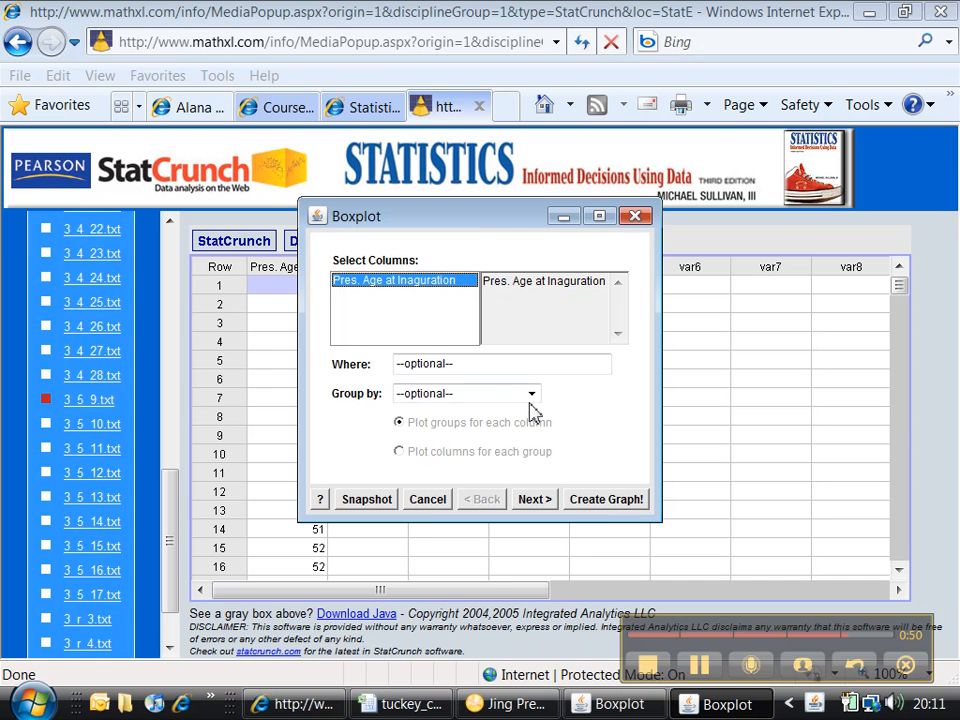
left_click(427, 501)
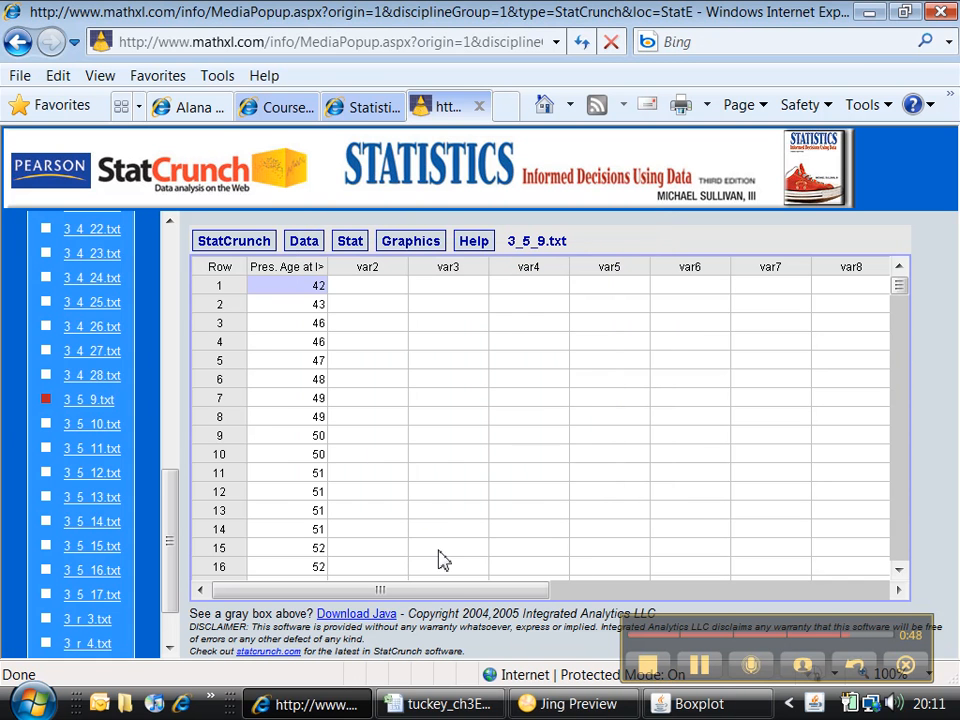
Step: Return to the Excel 3.5 #9 sheet and compare the pasted StatCrunch boxplot with the existing one above it
left_click(340, 708)
scroll(485, 603, "down", 1)
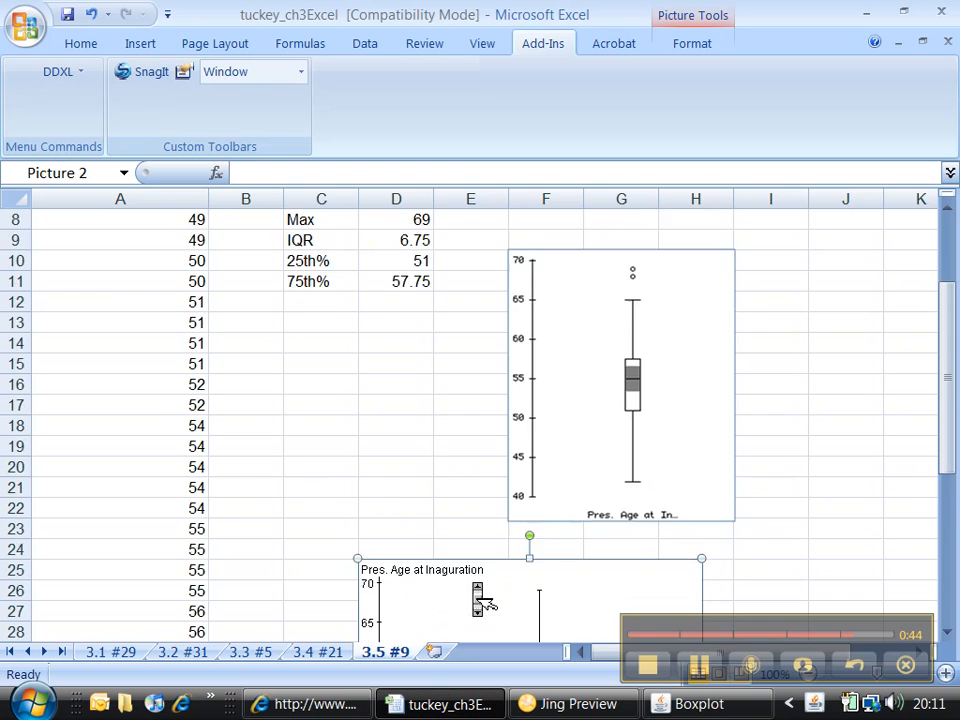
scroll(485, 603, "down", 4)
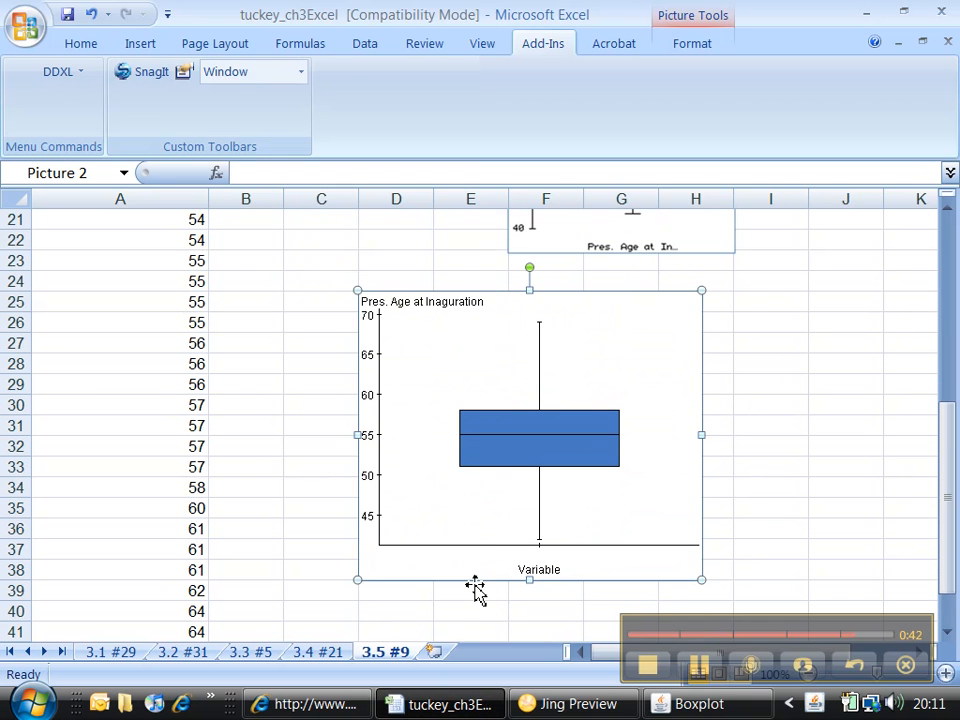